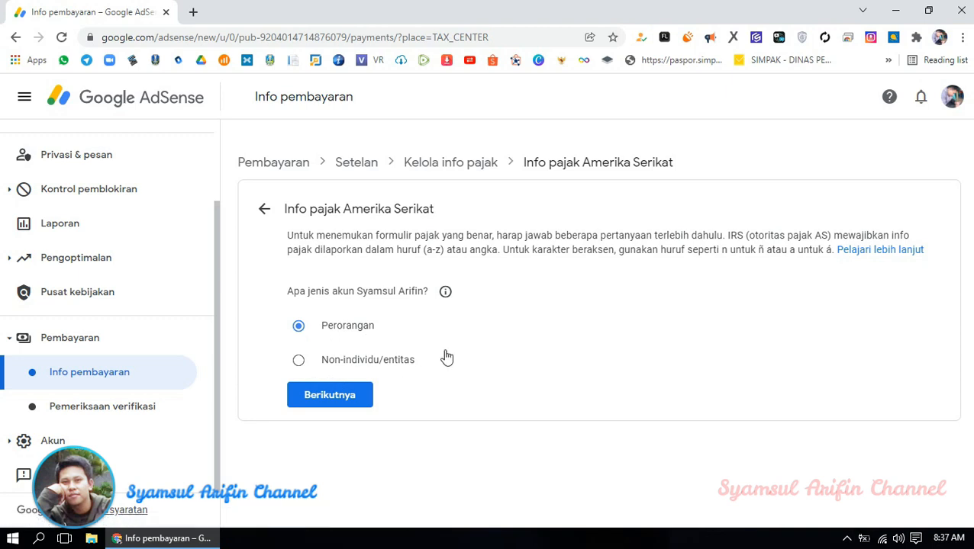
- Answer Tidak to being a US citizen or resident, then choose and start the W-8BEN form
left_click(341, 401)
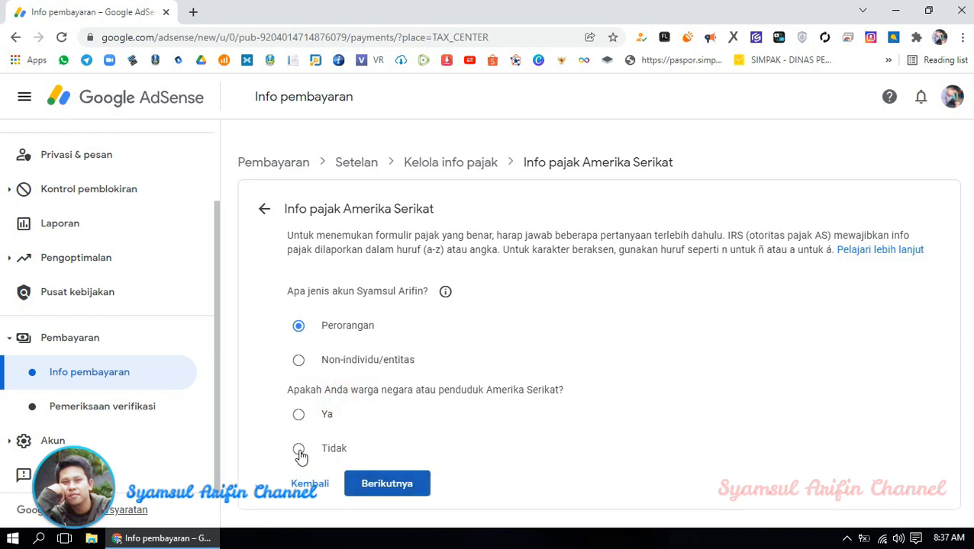
left_click(299, 450)
left_click(381, 500)
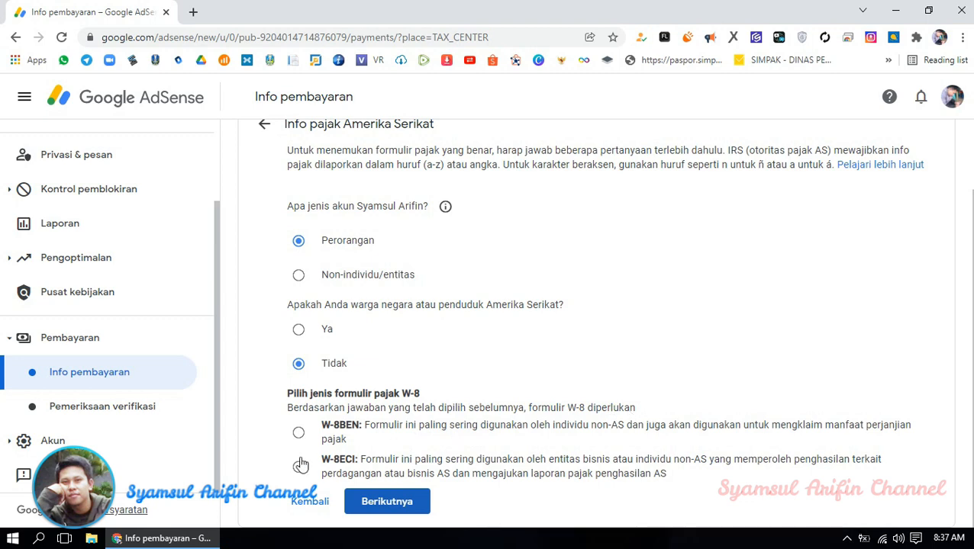
left_click(298, 433)
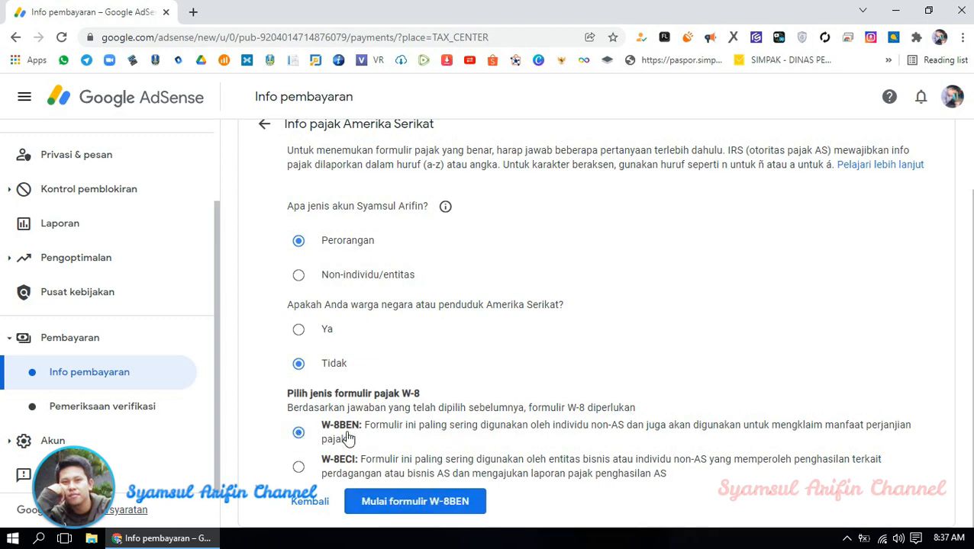
left_click(432, 508)
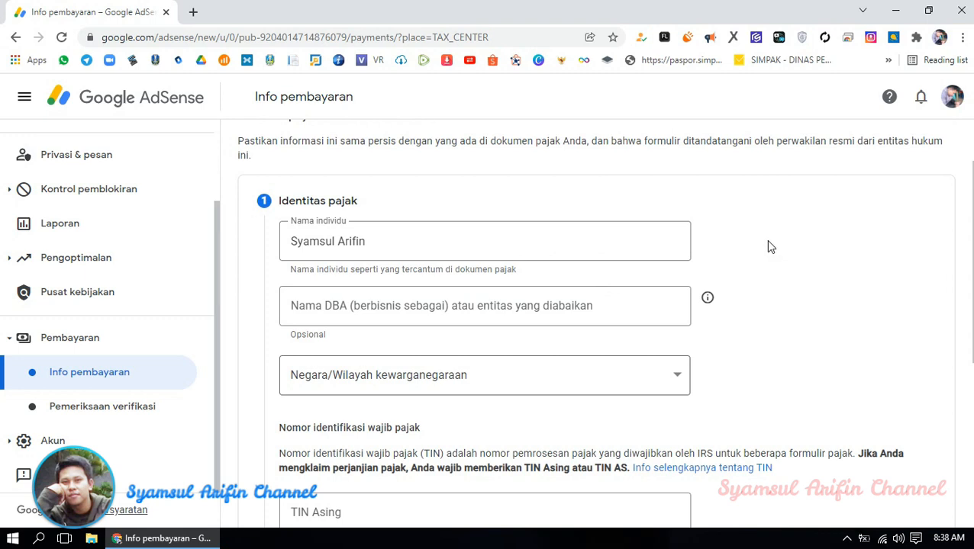
- Review the Identitas pajak section and open the Negara/Wilayah kewarganegaraan country list
scroll(782, 244, "down", 2)
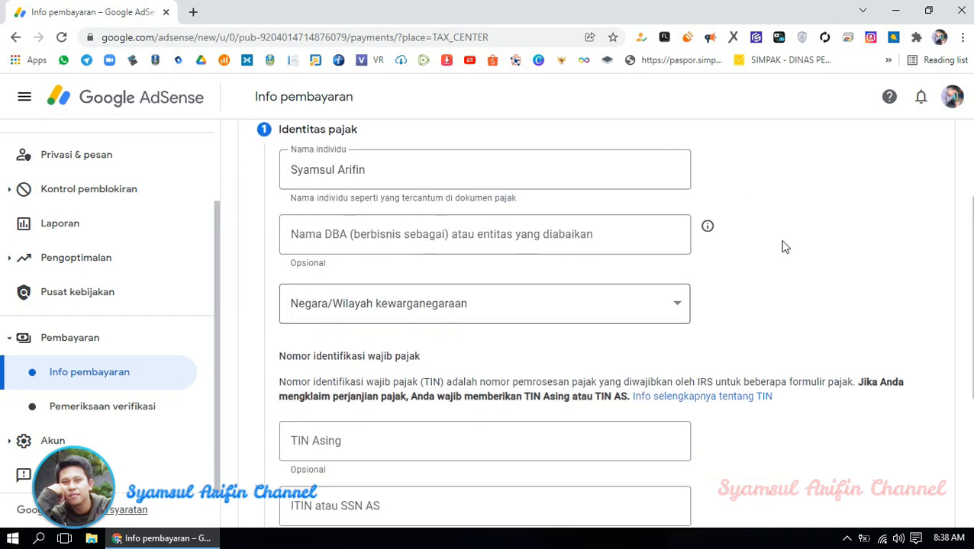
scroll(367, 199, "up", 2)
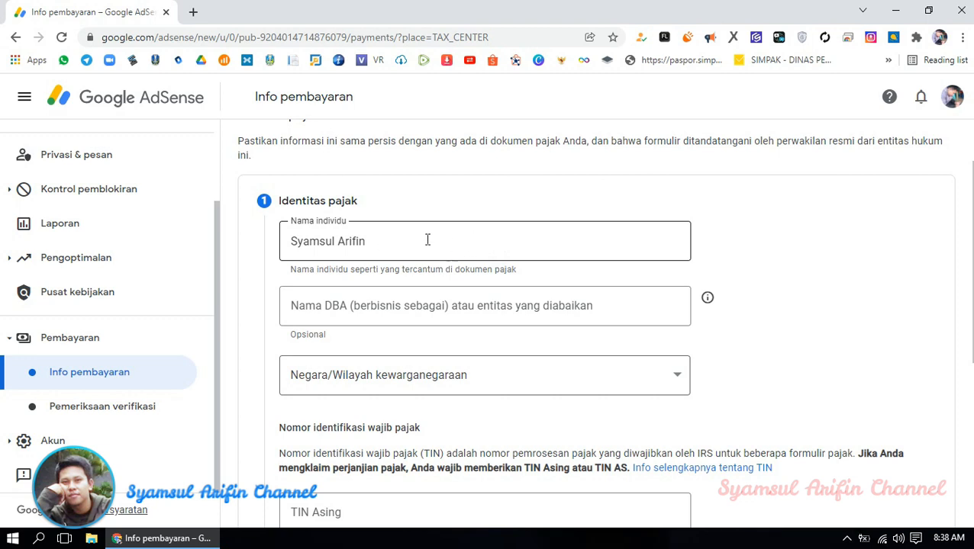
scroll(756, 255, "down", 1)
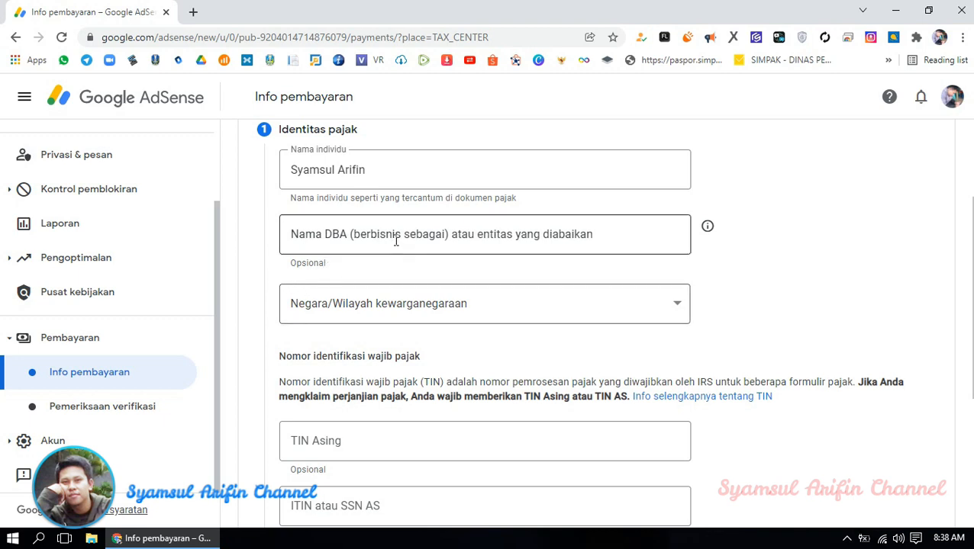
scroll(457, 260, "down", 1)
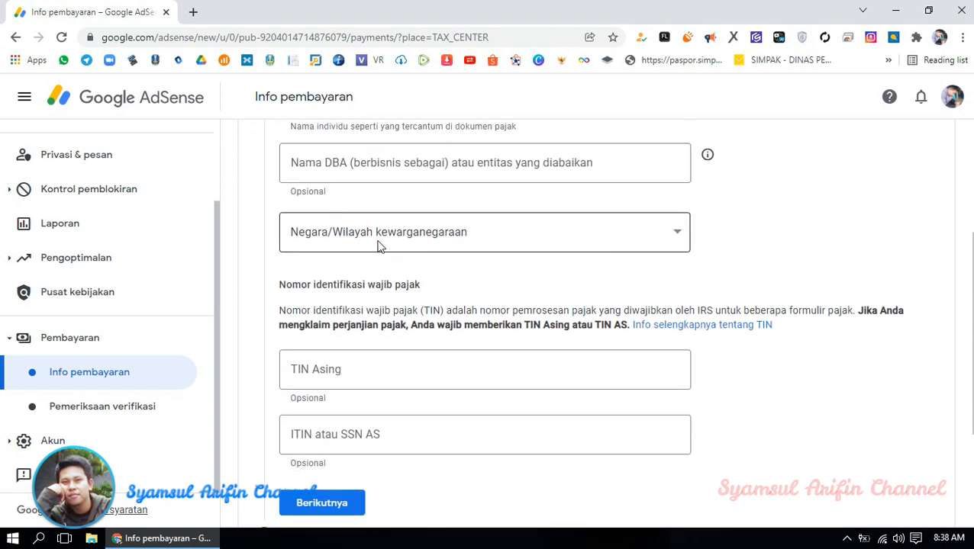
left_click(467, 240)
scroll(481, 238, "down", 3)
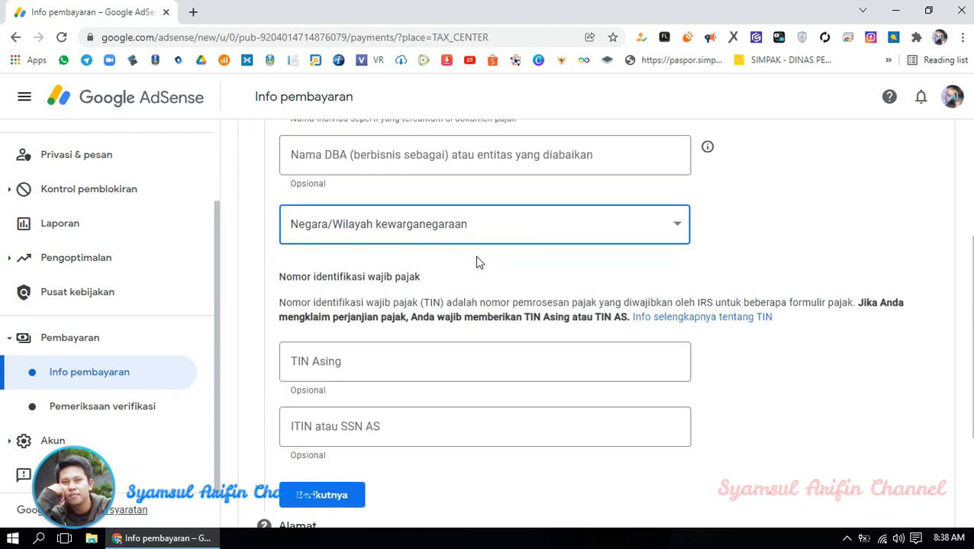
scroll(507, 235, "up", 3)
left_click(490, 259)
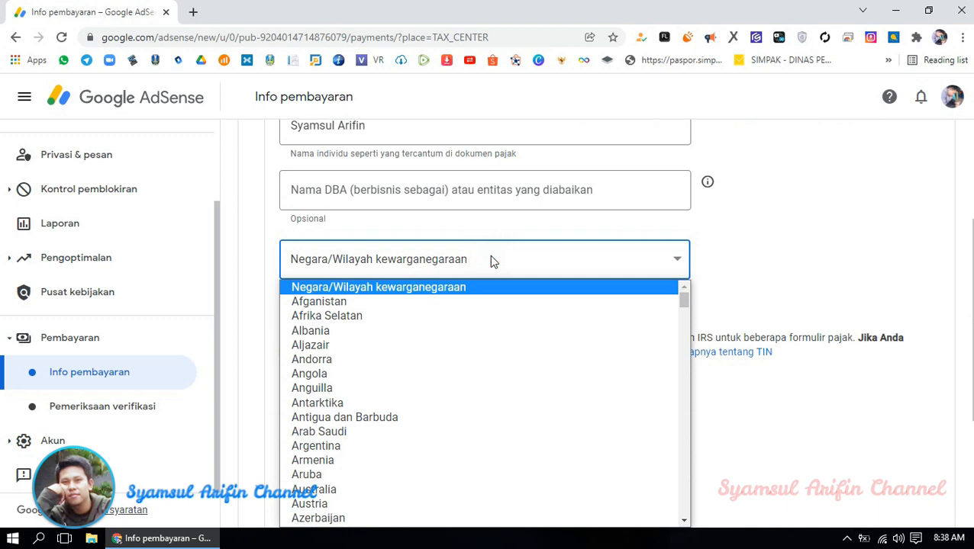
- Choose Indonesia as the country of citizenship
key("i")
scroll(489, 335, "down", 2)
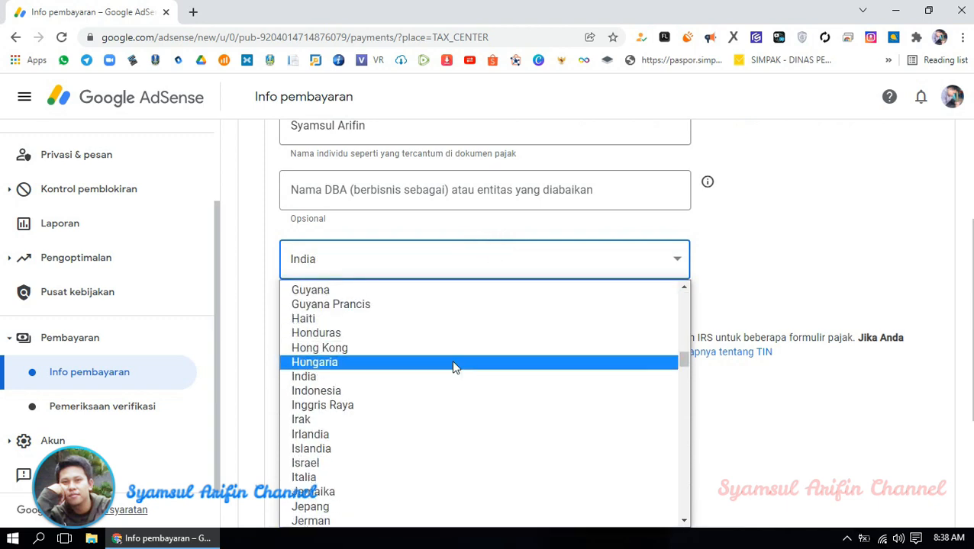
left_click(440, 389)
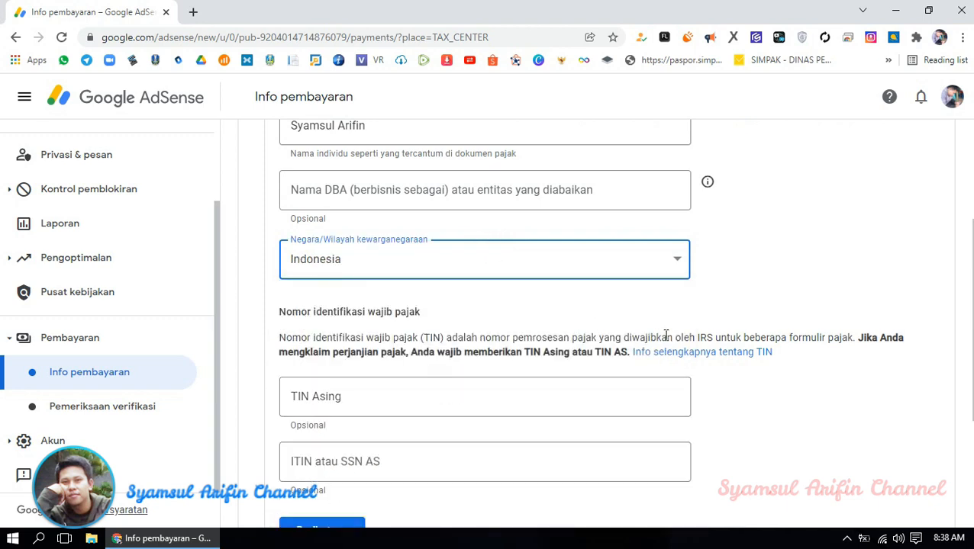
scroll(594, 347, "down", 1)
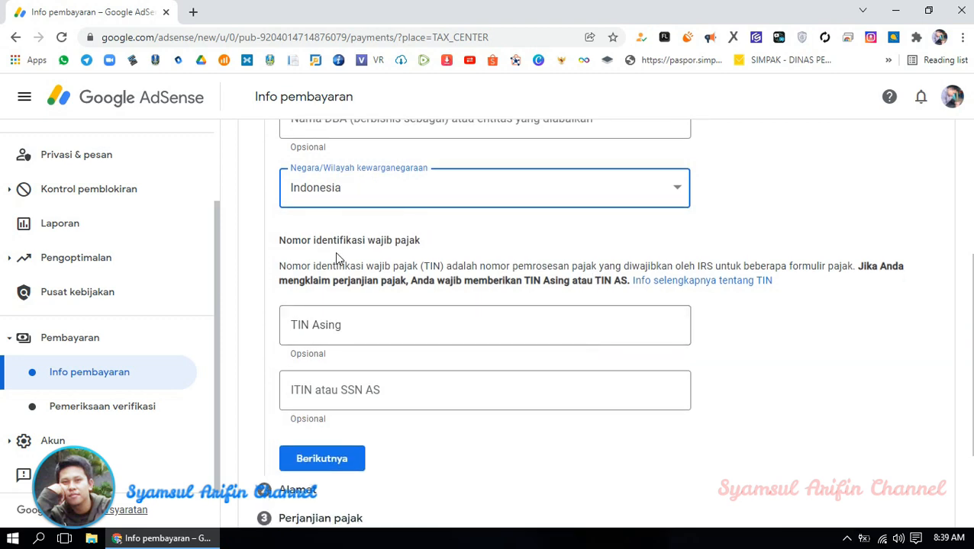
- Enter 'Indonesia' in the optional TIN Asing field
scroll(337, 256, "down", 1)
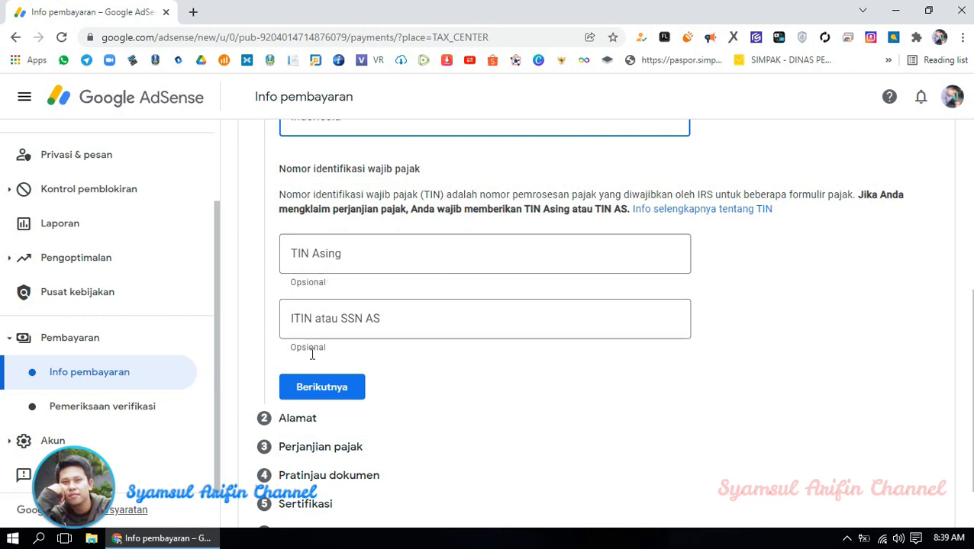
left_click(340, 254)
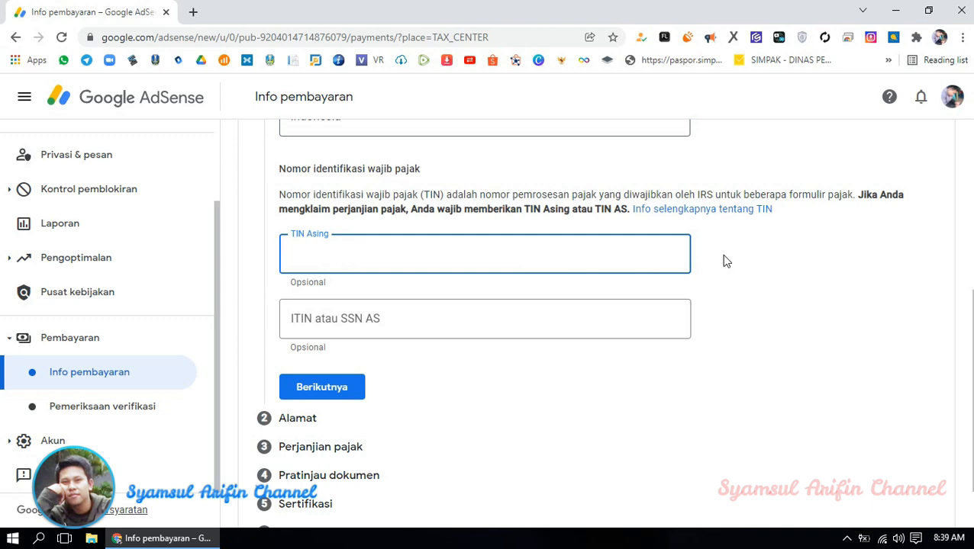
type("onesia")
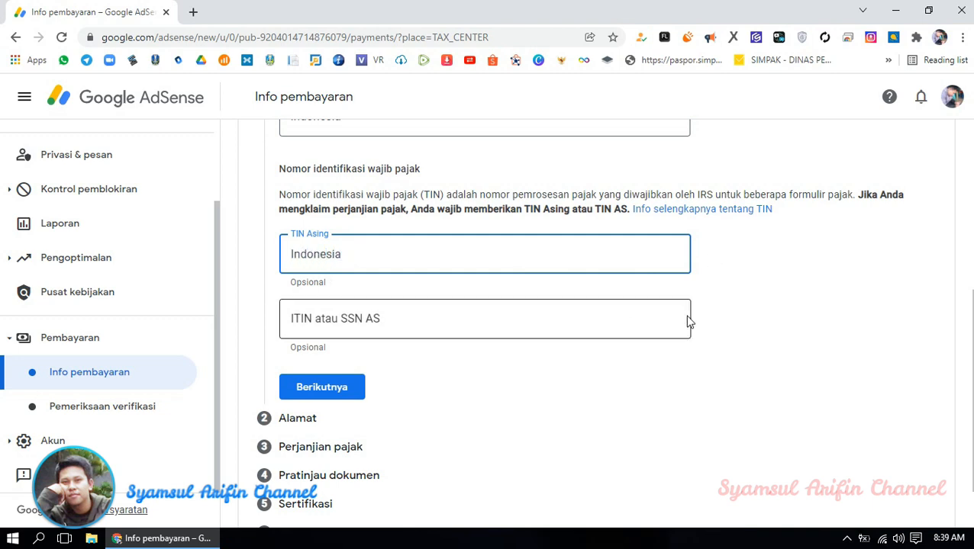
scroll(545, 391, "down", 1)
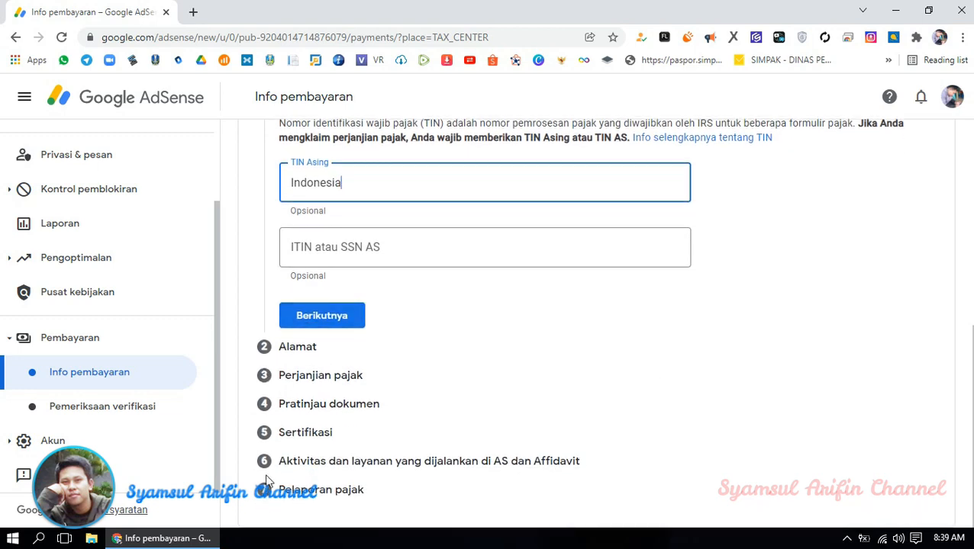
- Confirm the tax identity and tick the PO Box option for the permanent address
left_click(309, 316)
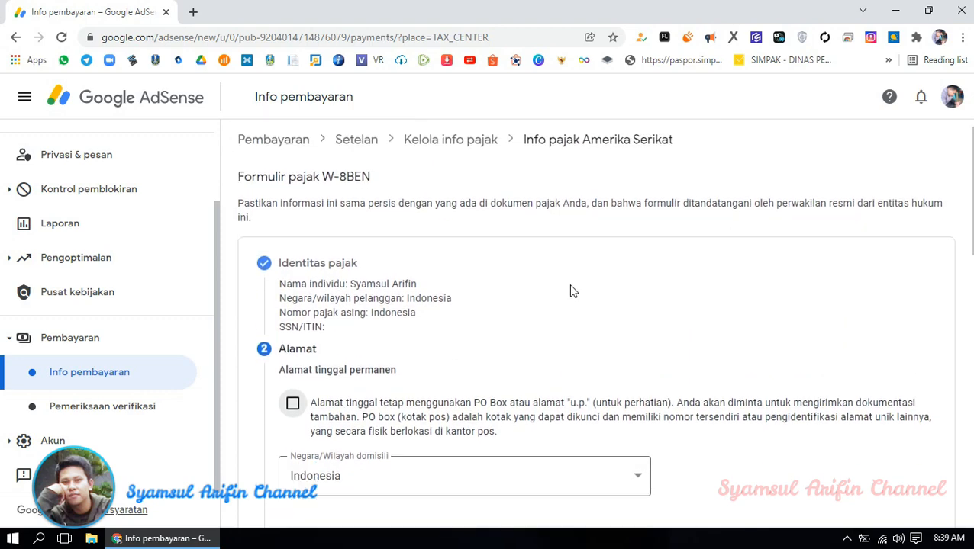
scroll(568, 284, "down", 3)
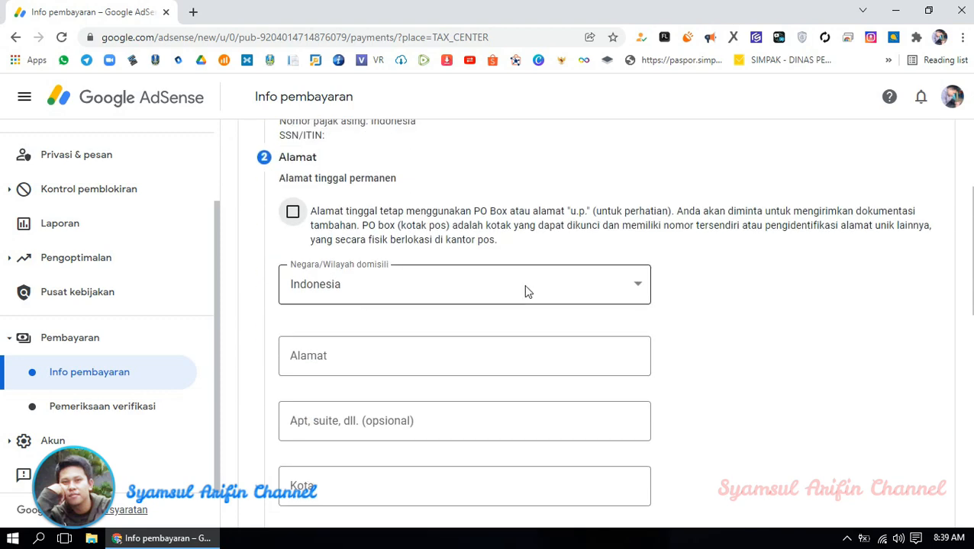
left_click(293, 212)
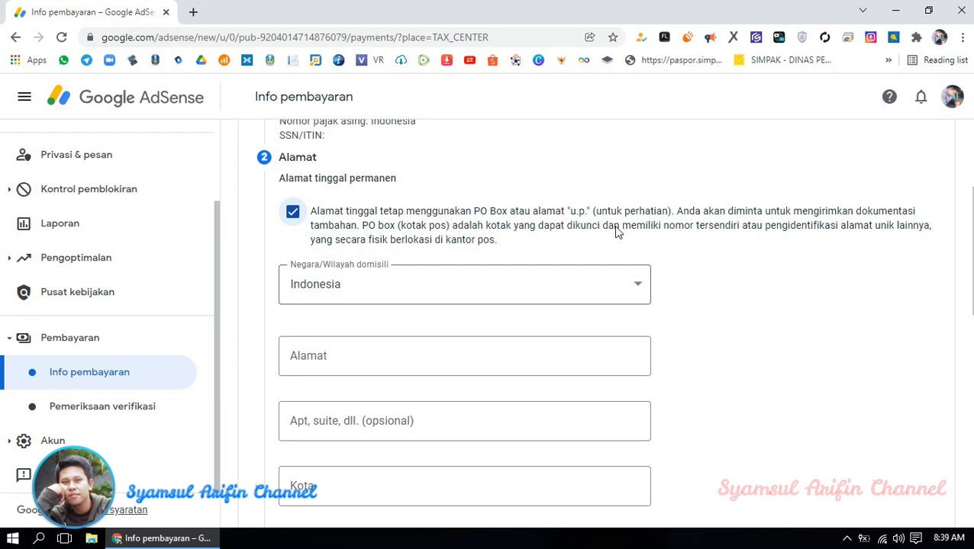
scroll(687, 246, "down", 1)
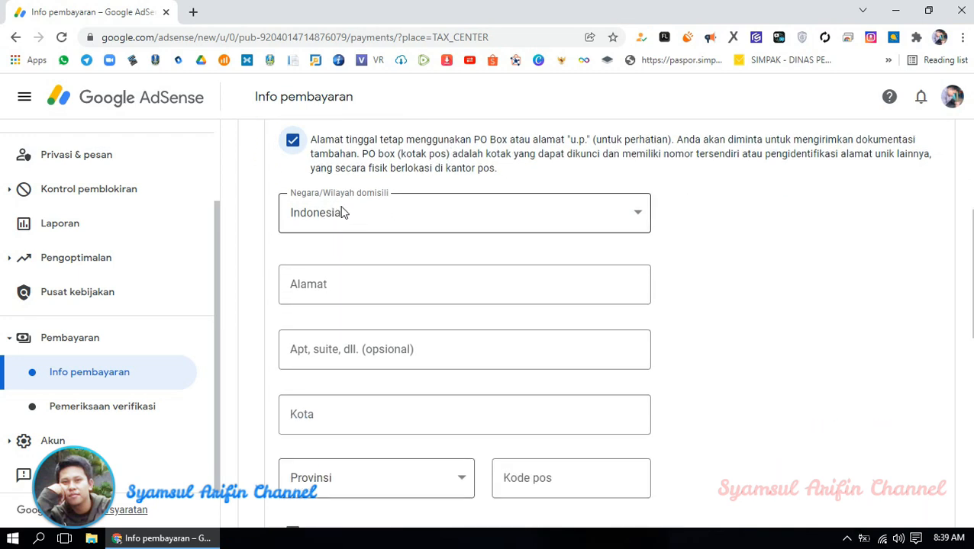
scroll(687, 234, "down", 1)
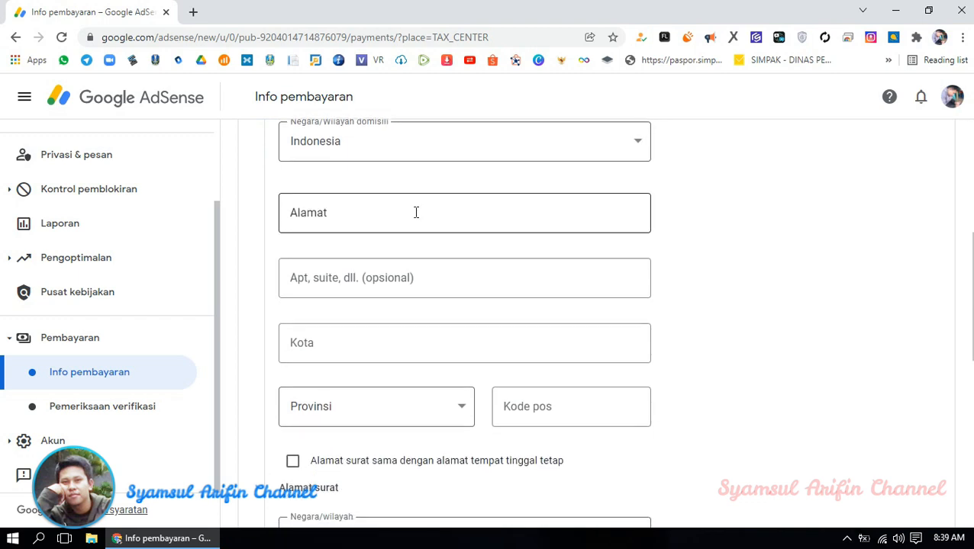
- Type the permanent street address with the school name into Alamat, fixing typos
left_click(416, 213)
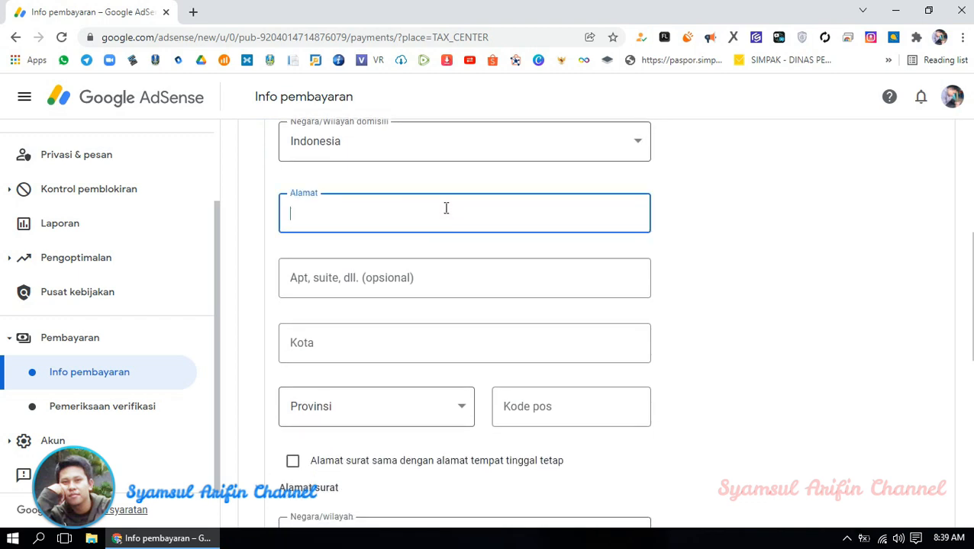
type("s")
key("BackSpace")
type("s")
key("BackSpace")
key("BackSpace")
left_click(425, 216)
left_click(757, 265)
left_click(435, 225)
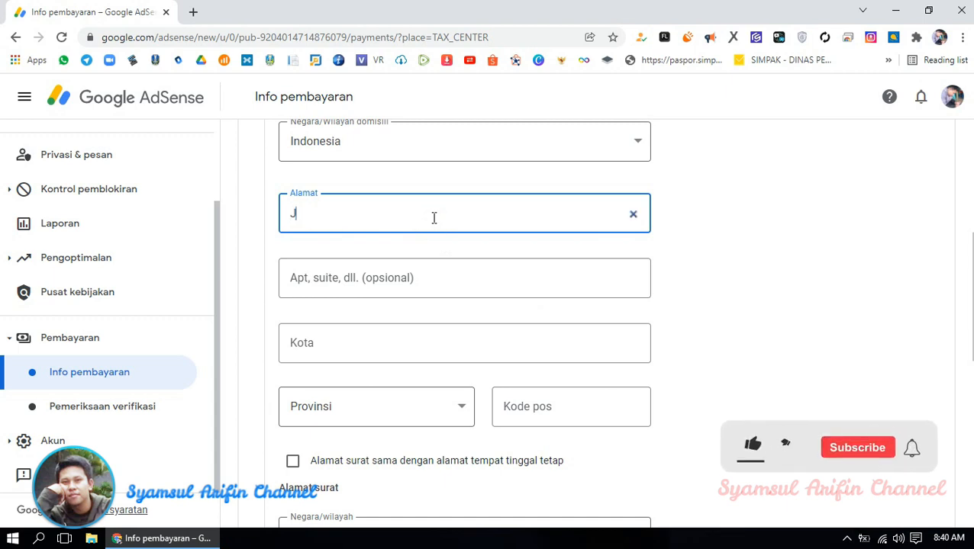
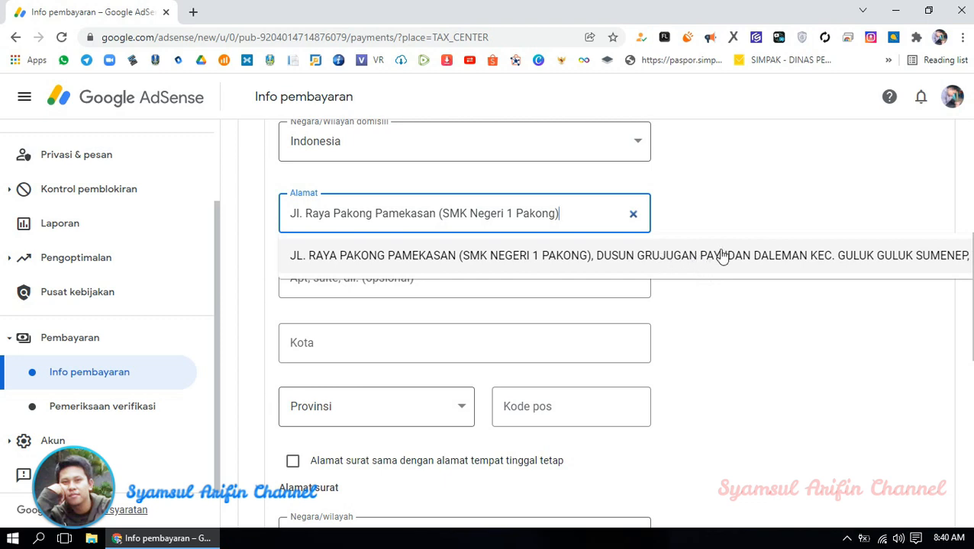
- Accept the suggested address and type the village and district into the Apt, suite line
left_click(726, 264)
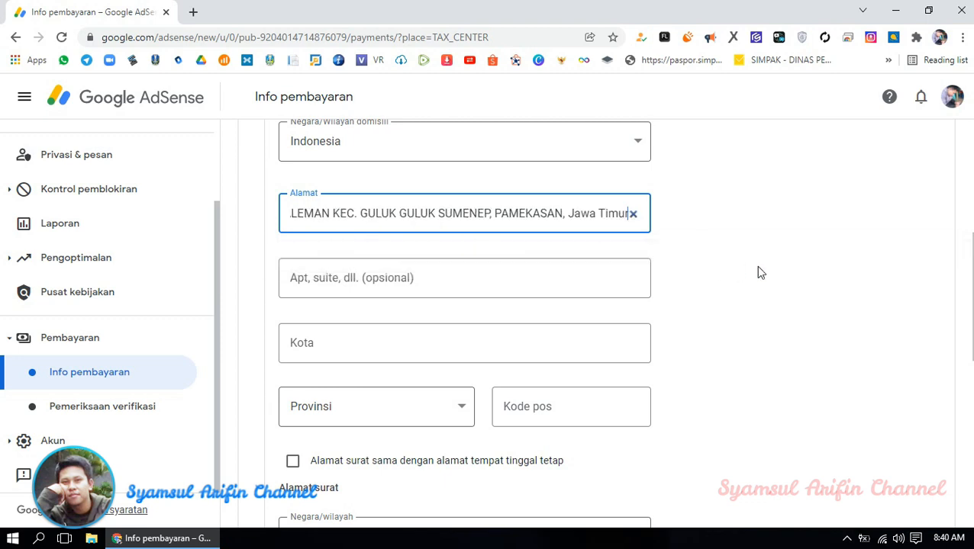
left_click(442, 283)
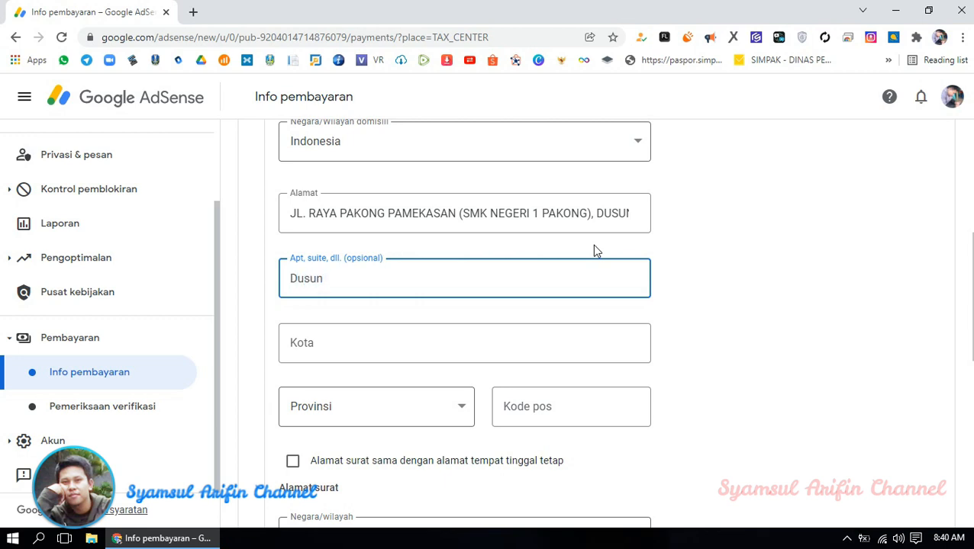
key("BackSpace")
key("BackSpace")
key("BackSpace")
key("BackSpace")
key("BackSpace")
key("BackSpace")
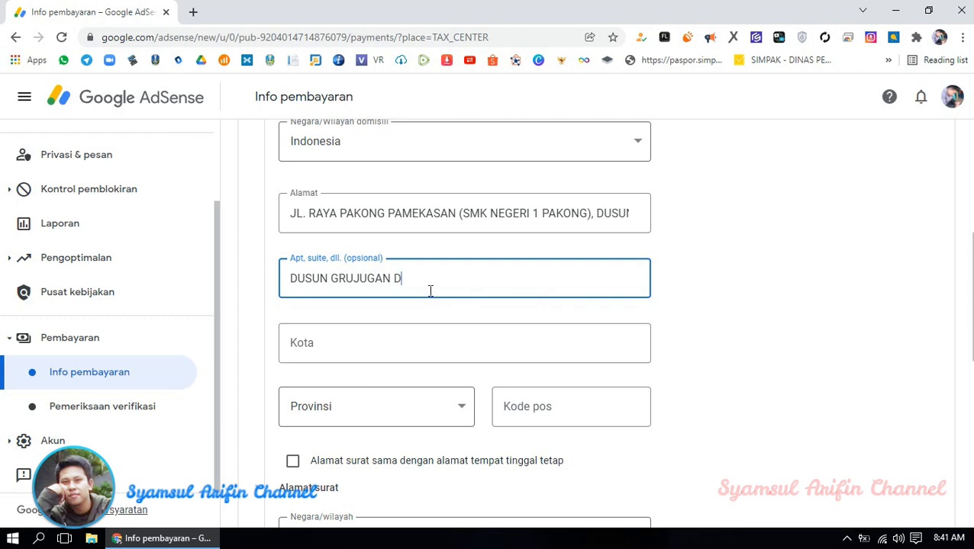
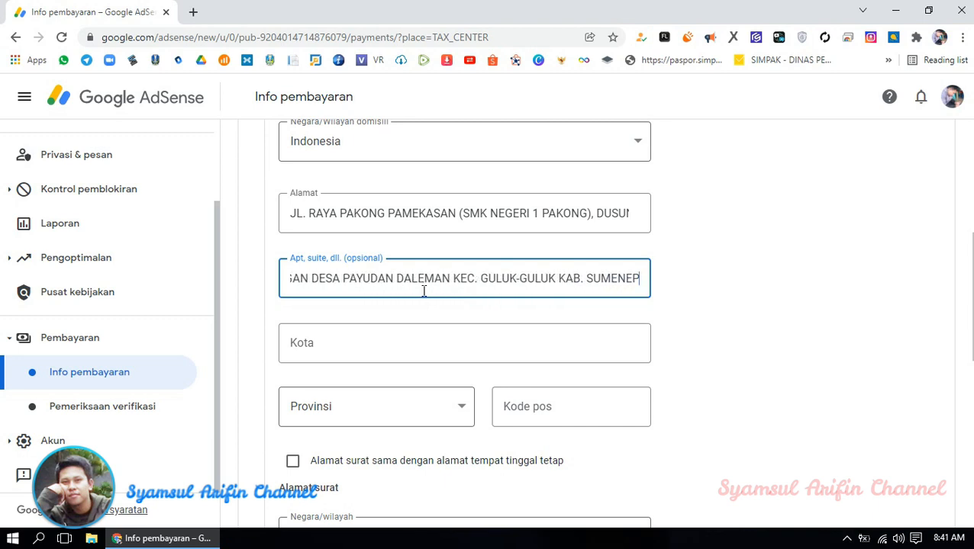
- Review the Apt, suite text and finish it with the regency name
left_click(291, 279)
key("Home")
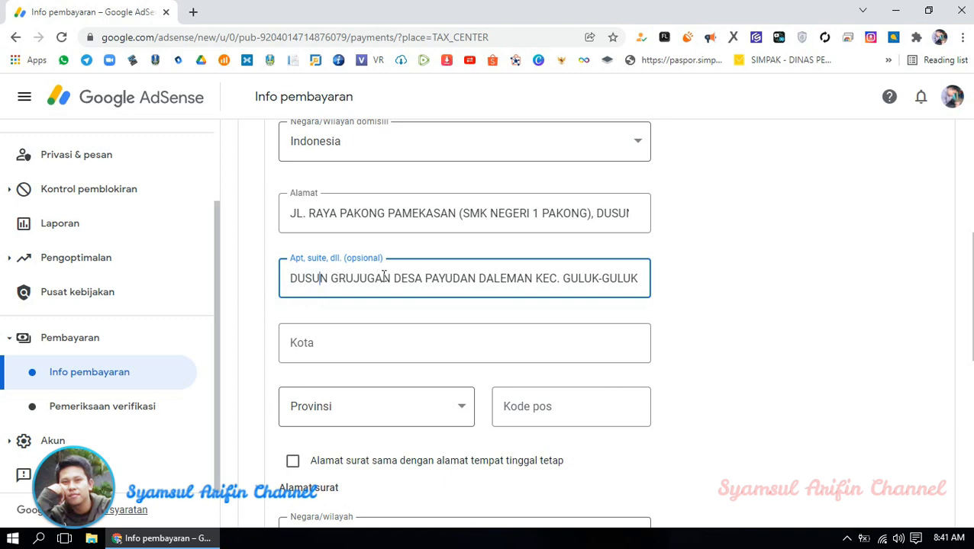
key("Right")
key("Right")
left_click(628, 278)
left_click(612, 278)
key("End")
type("KAB. SUMENEP")
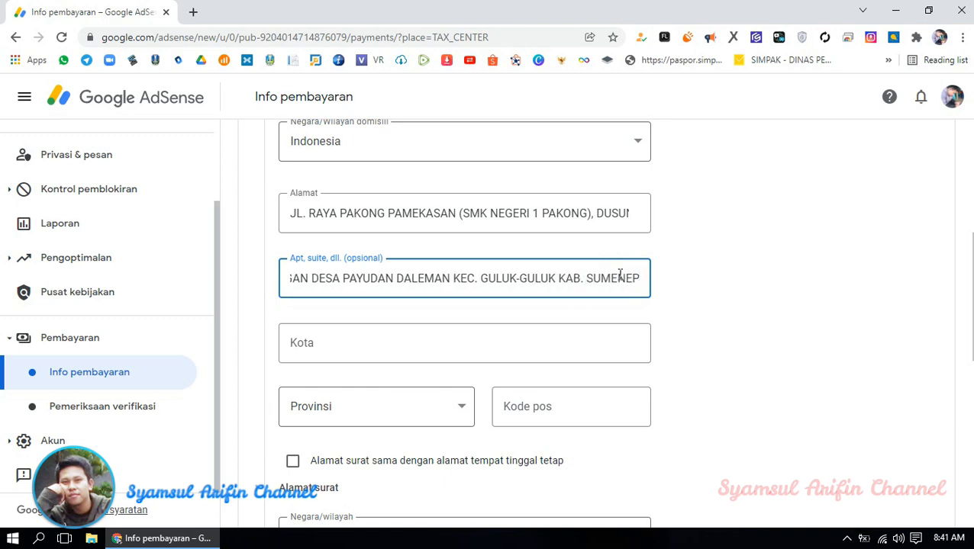
- Pick the suggested city entry so Kota, Provinsi and Kode pos autofill, then check them
left_click(397, 347)
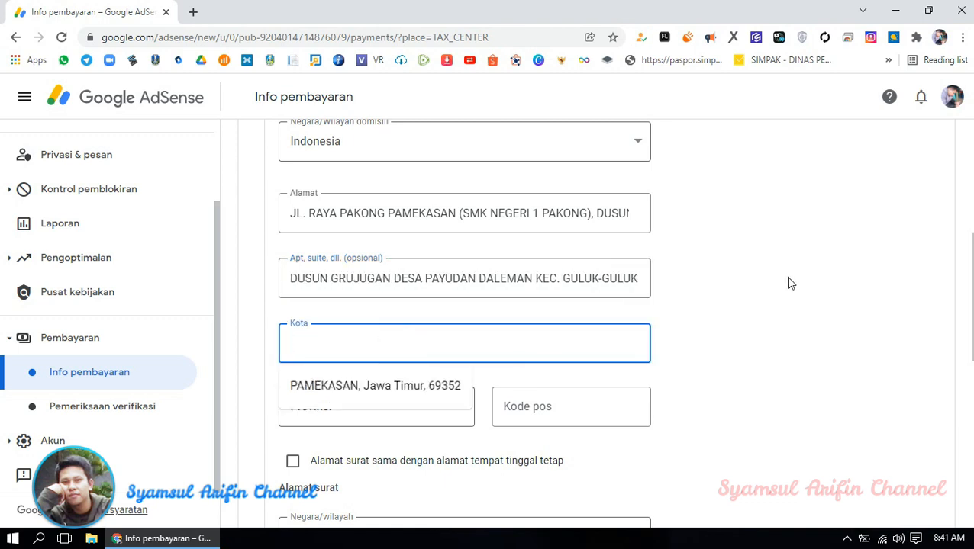
scroll(787, 282, "down", 1)
left_click(397, 316)
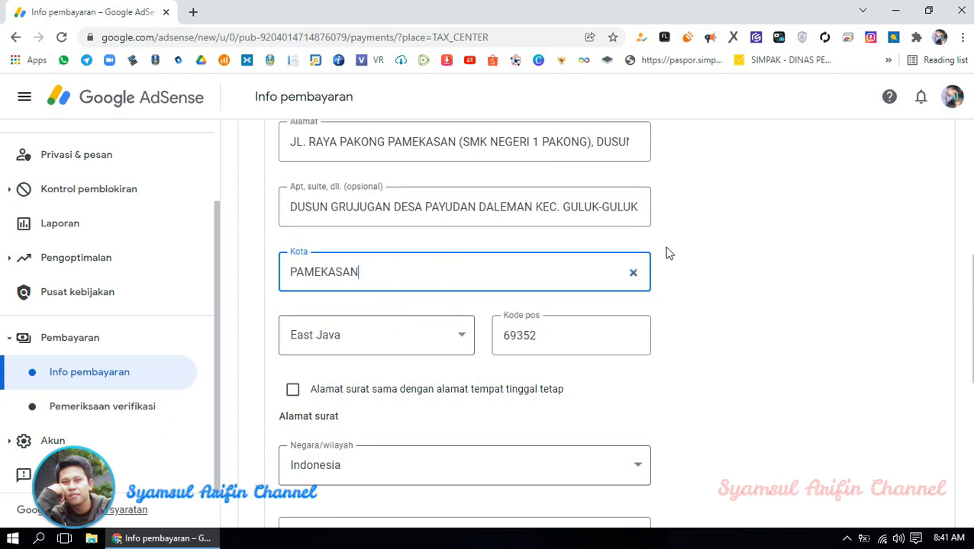
scroll(660, 266, "down", 1)
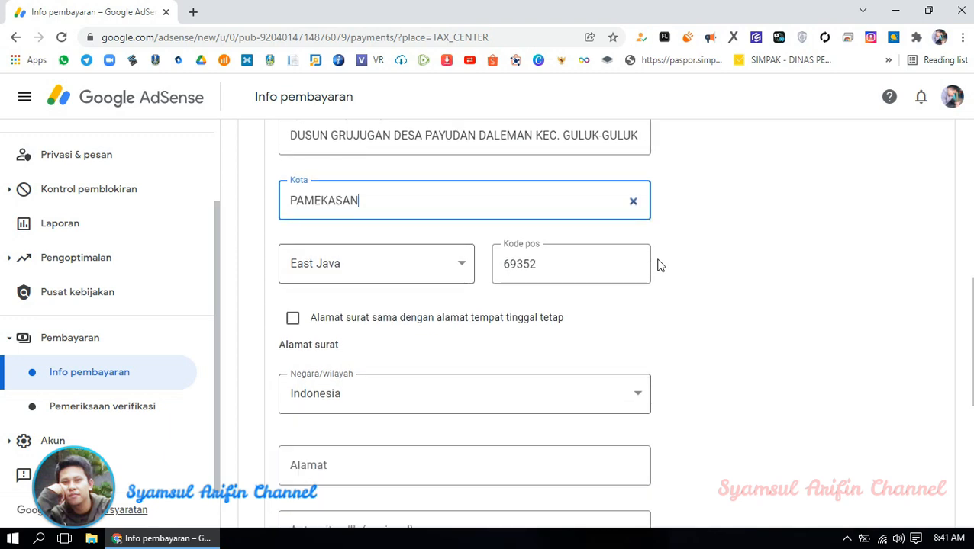
scroll(626, 269, "up", 1)
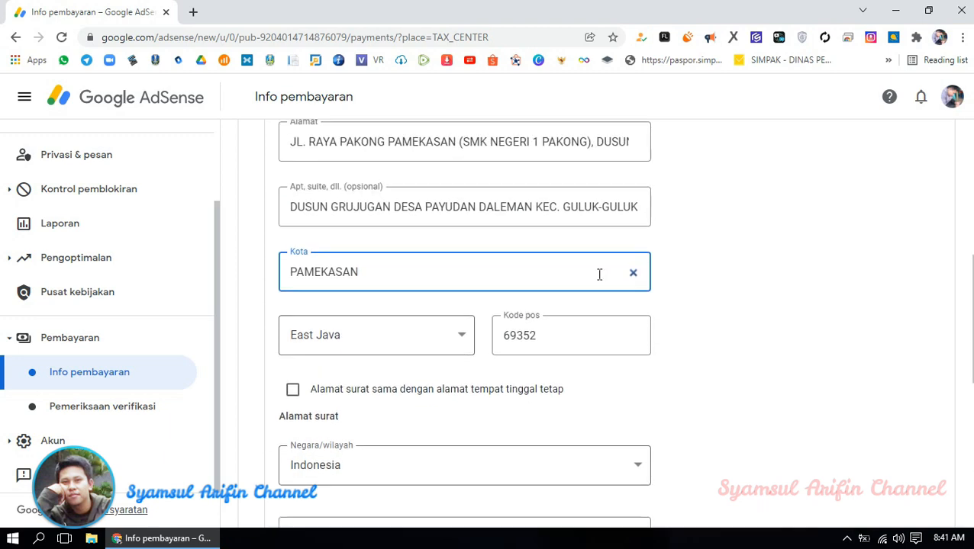
scroll(326, 153, "up", 1)
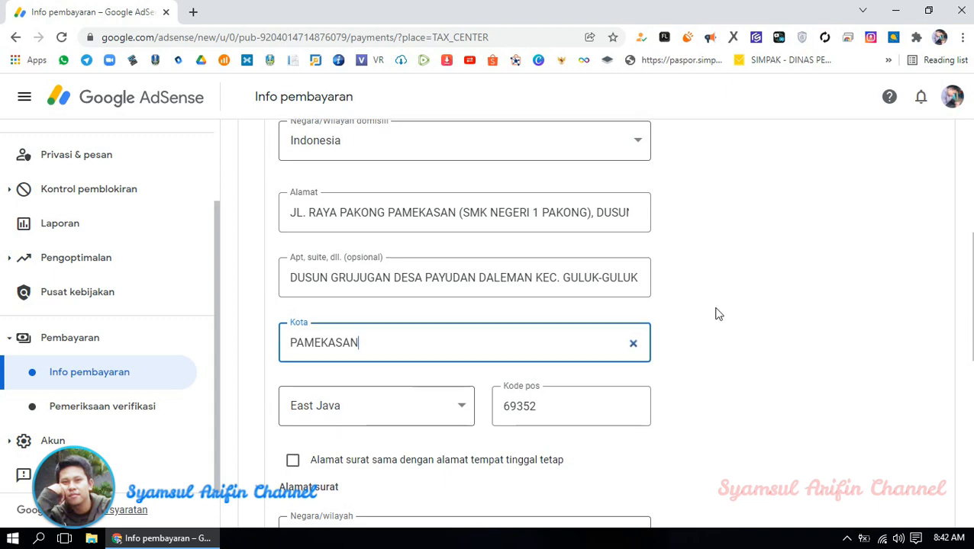
scroll(611, 328, "down", 2)
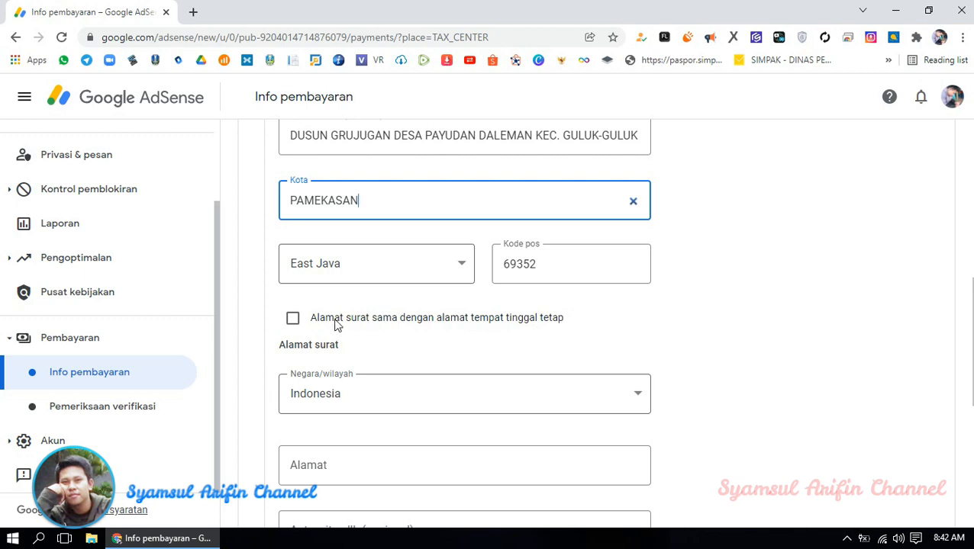
- Tick 'Alamat surat sama dengan alamat tempat tinggal tetap' and submit the Alamat step
left_click(293, 319)
scroll(691, 300, "up", 3)
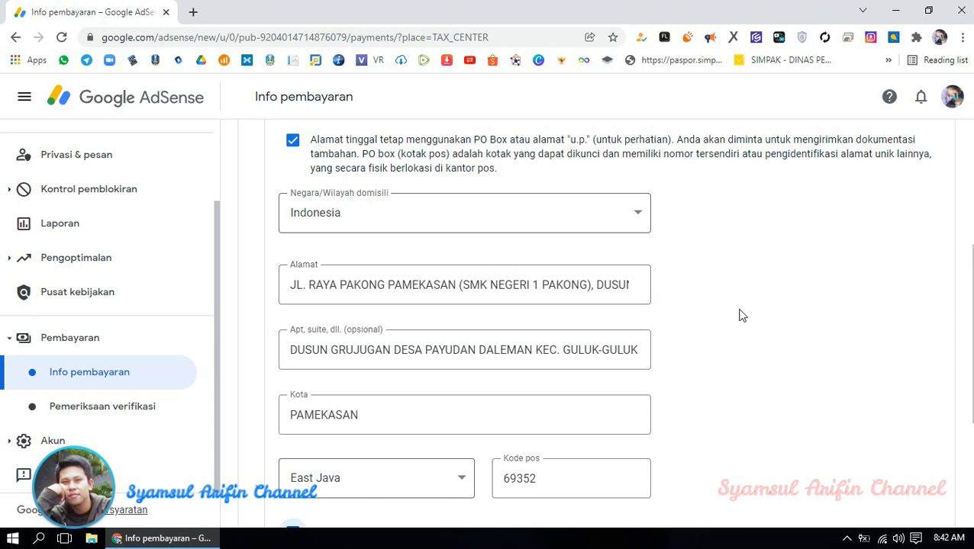
scroll(709, 298, "down", 3)
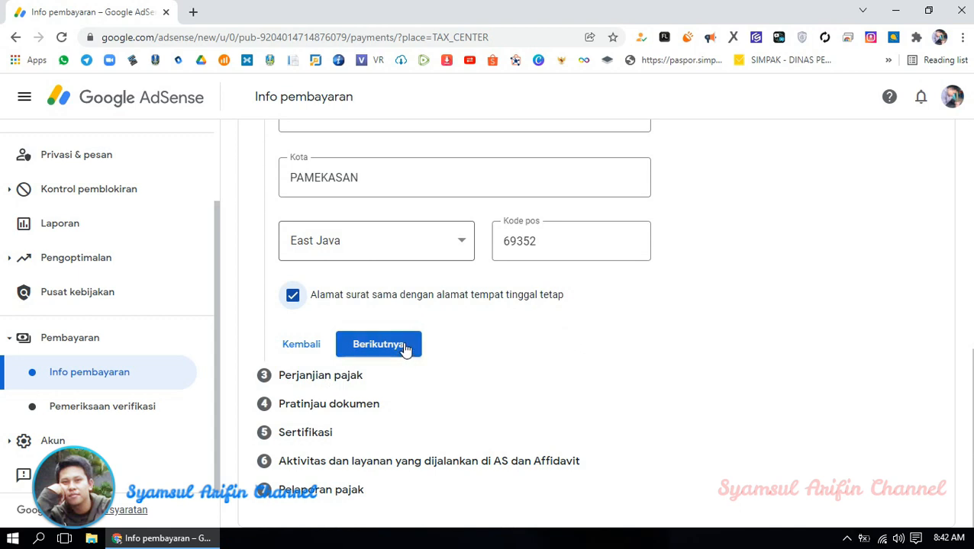
left_click(380, 349)
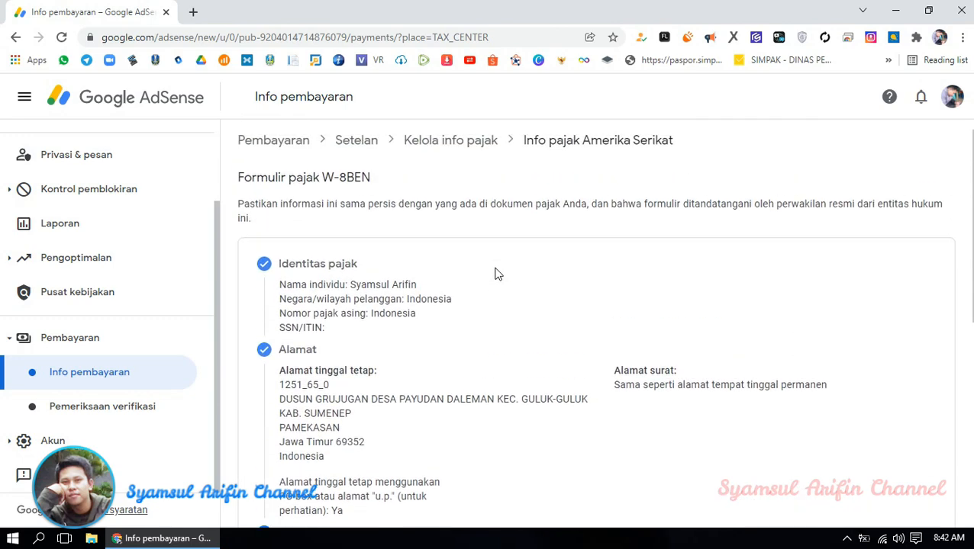
- Scroll through the summary to the Perjanjian pajak question about a reduced treaty rate
scroll(500, 277, "down", 1)
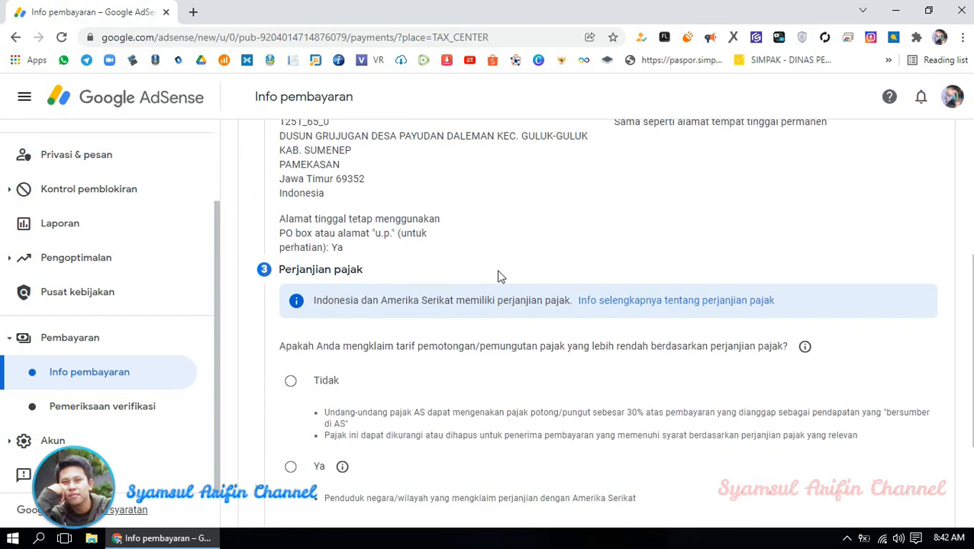
scroll(500, 277, "up", 2)
scroll(282, 277, "up", 2)
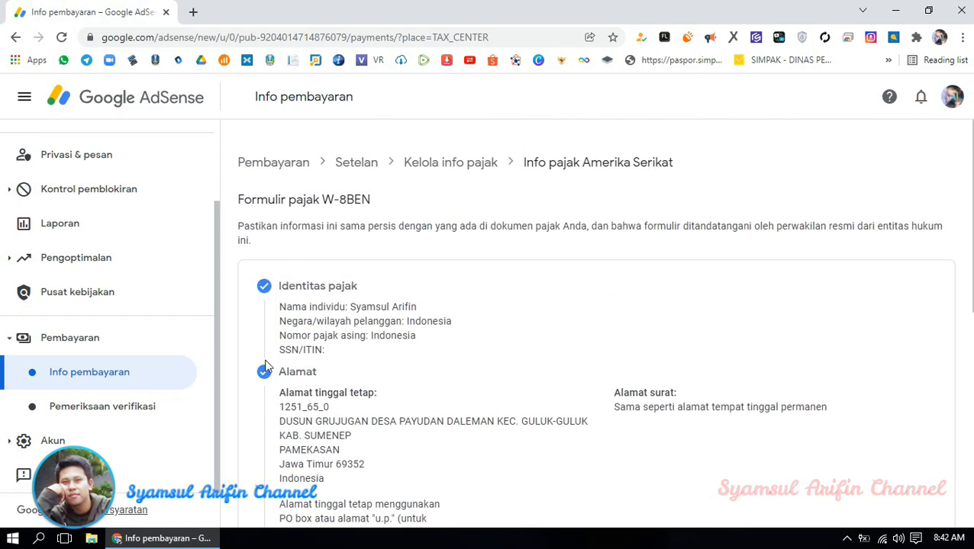
scroll(265, 366, "down", 4)
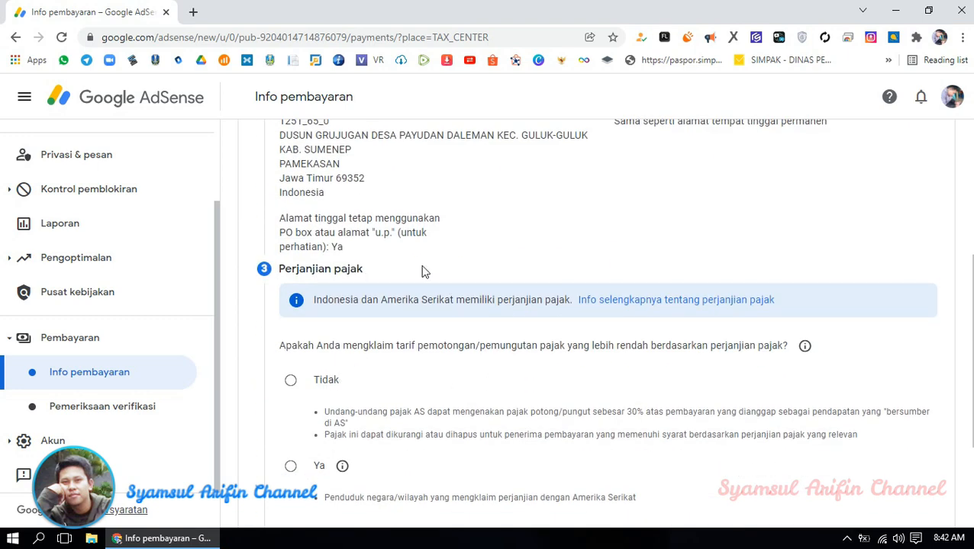
scroll(461, 267, "down", 2)
scroll(461, 271, "up", 1)
scroll(481, 278, "down", 1)
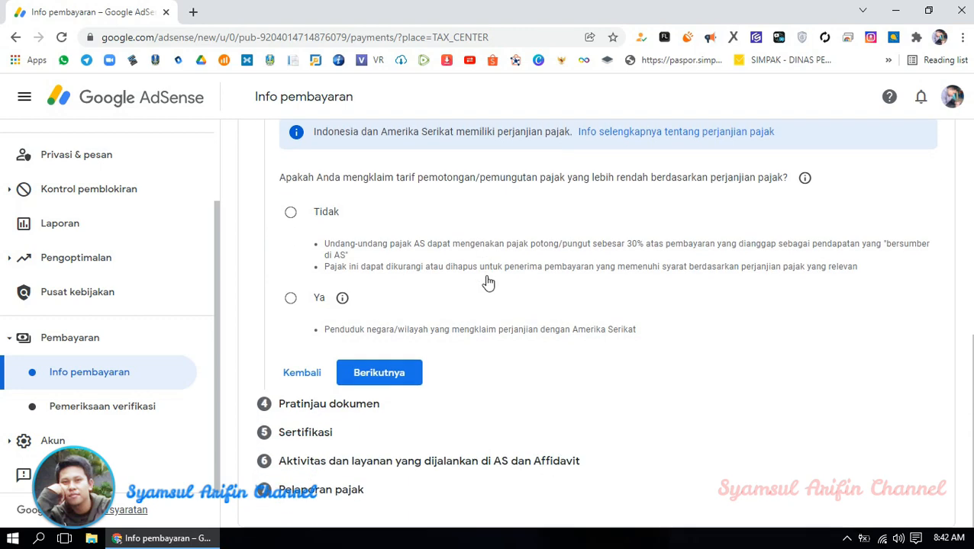
scroll(492, 206, "up", 1)
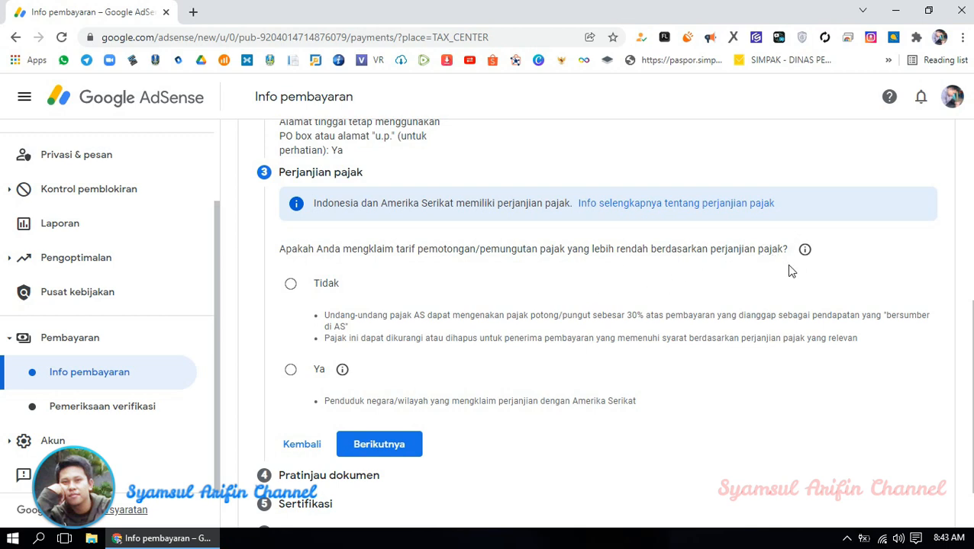
- Answer Ya to claiming the treaty rate and confirm residency in a treaty country
left_click(290, 371)
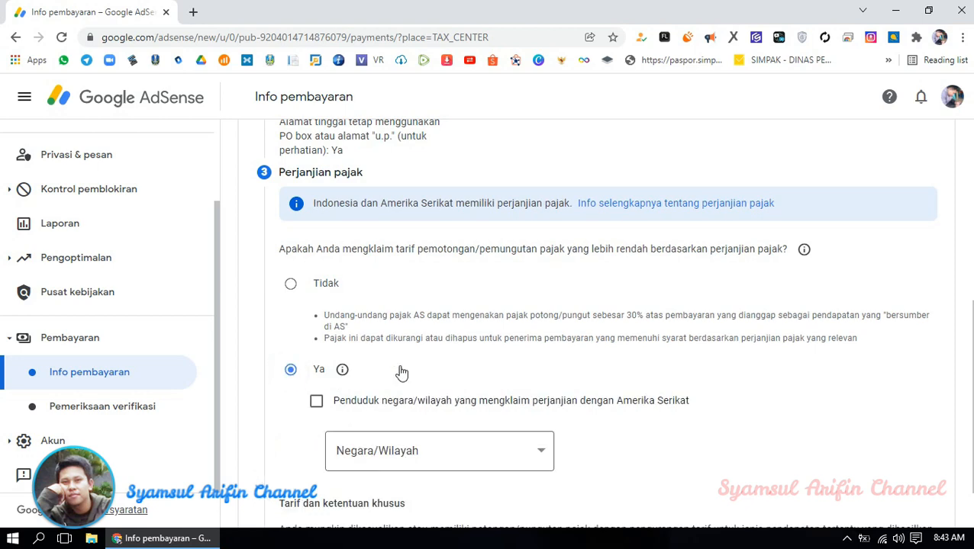
scroll(519, 334, "down", 2)
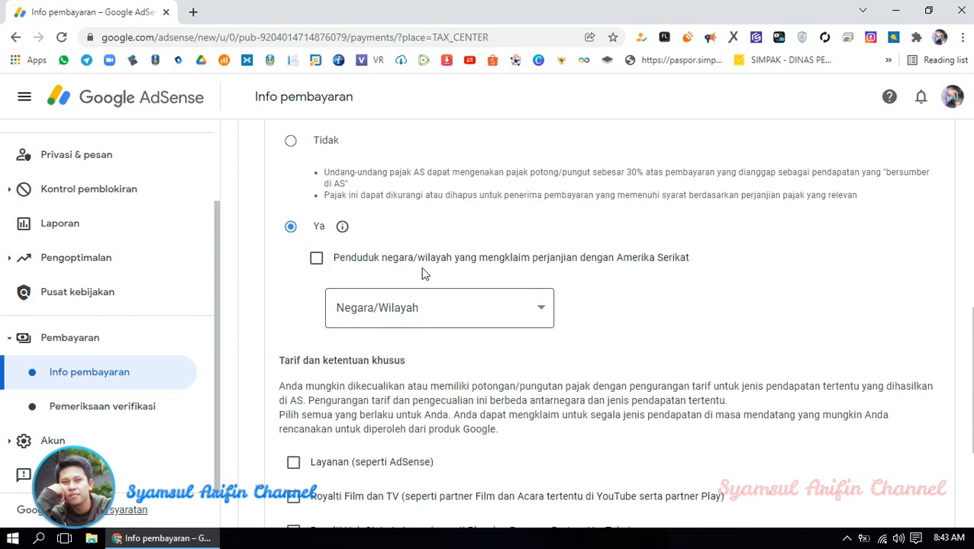
left_click(316, 258)
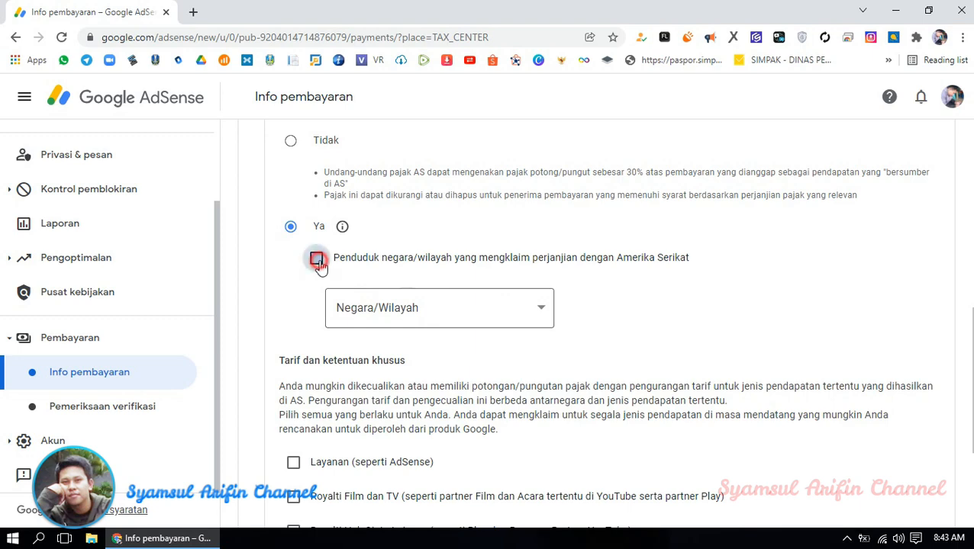
- Set the treaty country to Indonesia, correcting an accidental Kanada selection
left_click(465, 316)
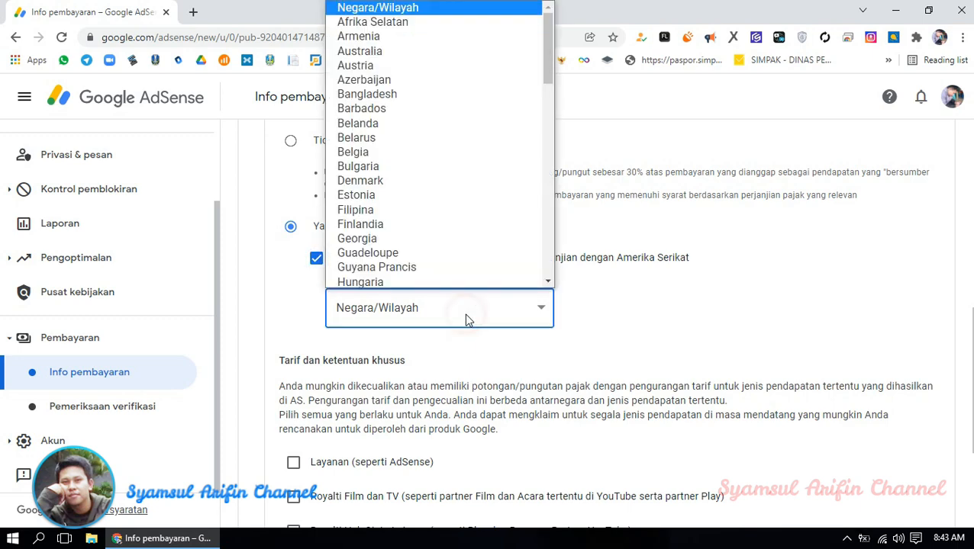
scroll(458, 190, "down", 5)
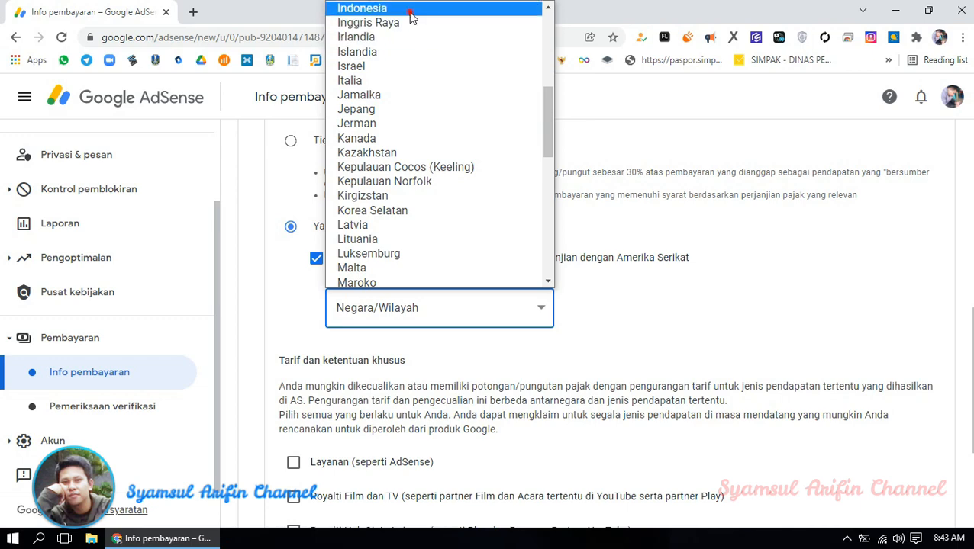
left_click(427, 138)
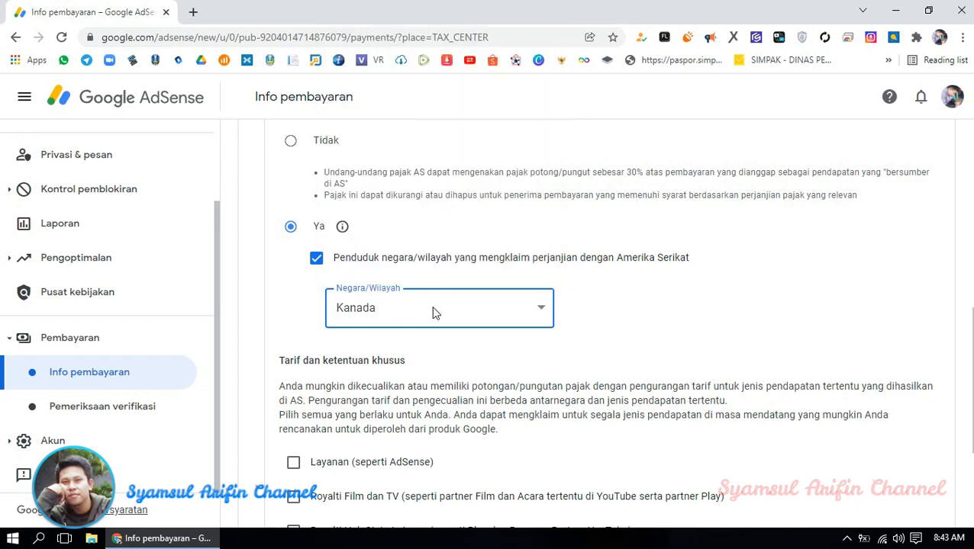
scroll(434, 311, "up", 3)
scroll(450, 336, "down", 3)
left_click(467, 313)
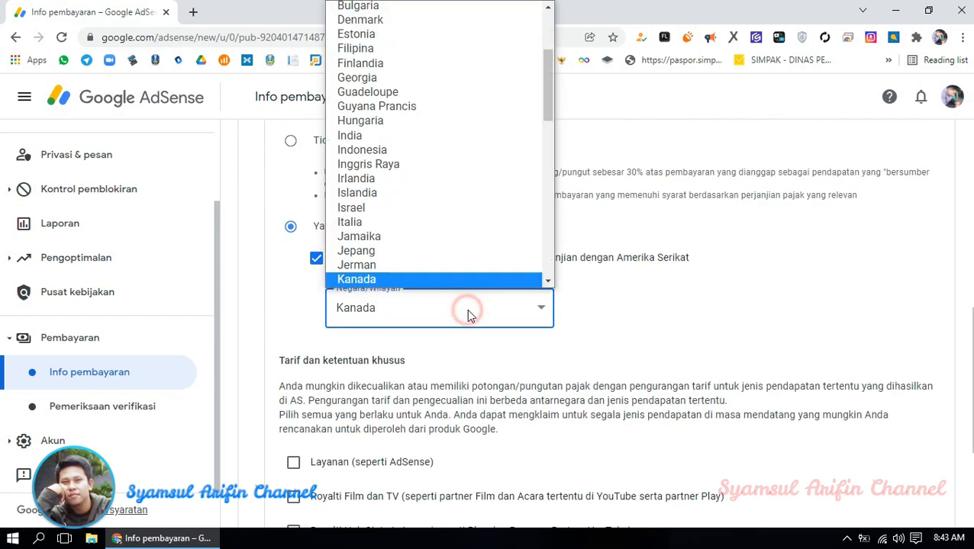
scroll(467, 313, "up", 2)
left_click(470, 452)
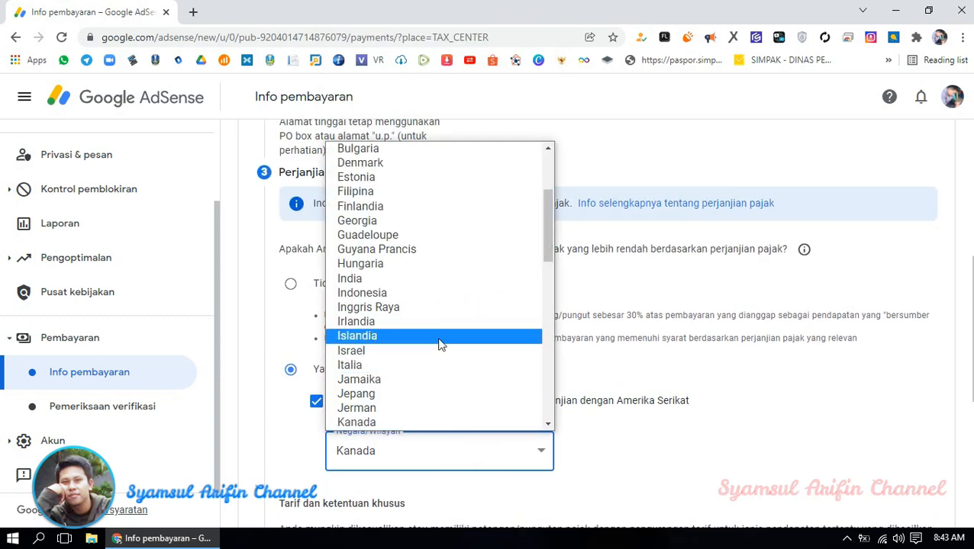
left_click(362, 293)
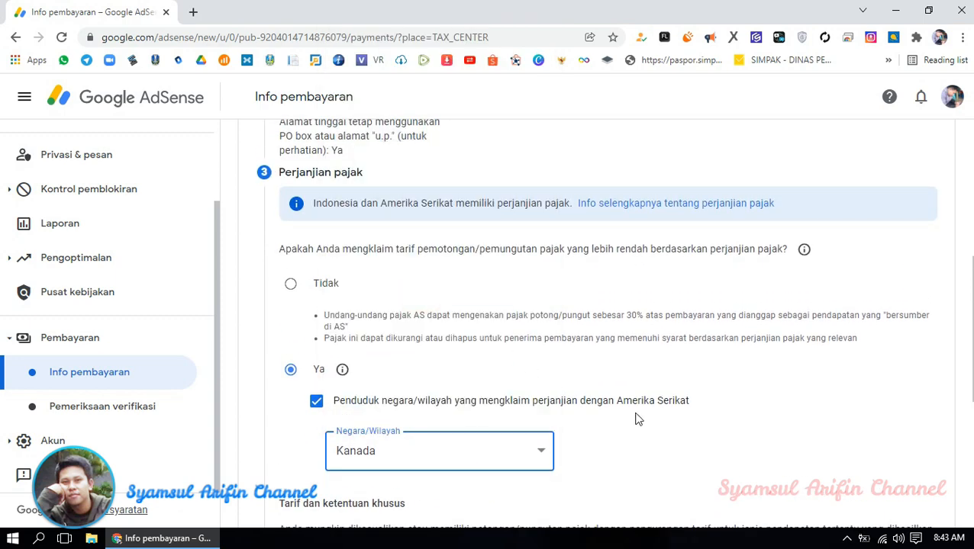
scroll(634, 412, "down", 3)
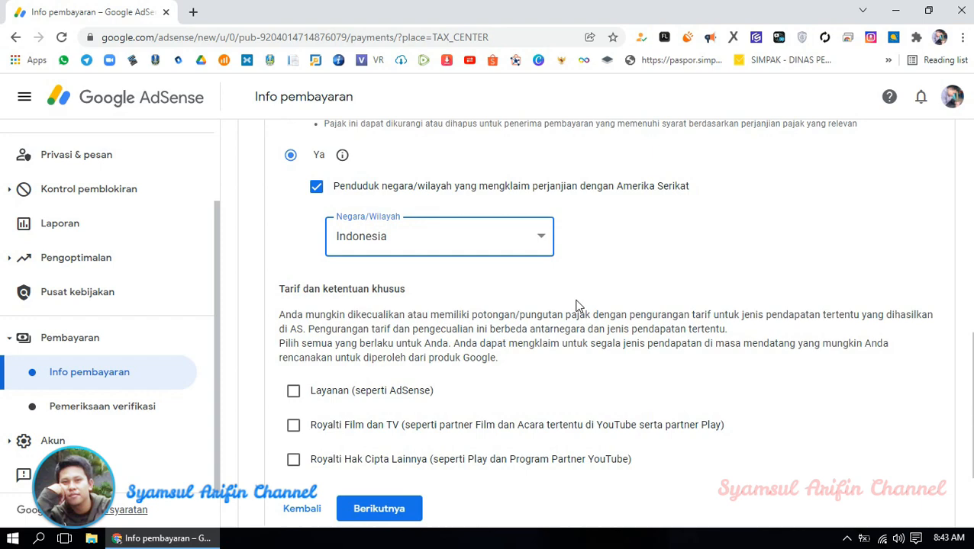
- Claim 0% for Layanan under Pasal 8 ayat 1 and confirm eligibility
left_click(293, 392)
scroll(524, 333, "down", 2)
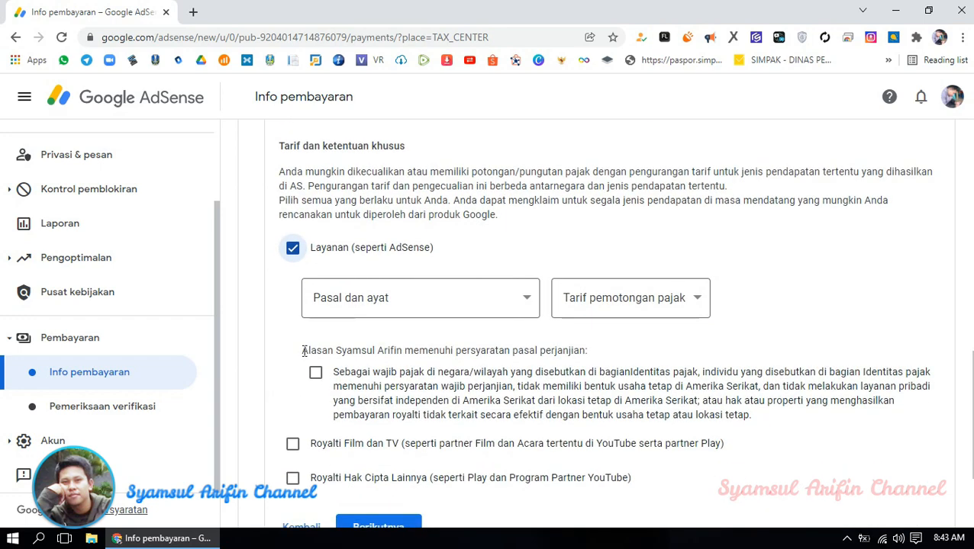
left_click(454, 298)
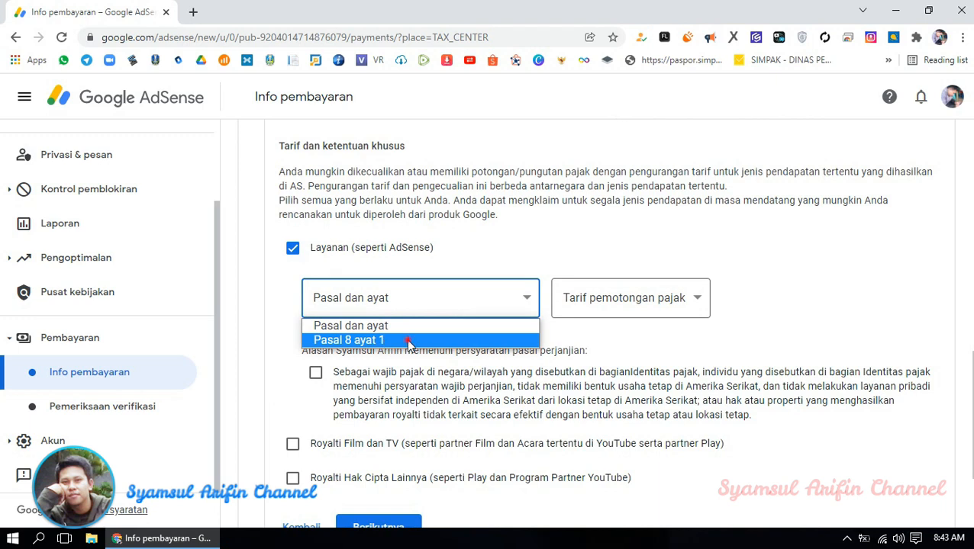
left_click(408, 341)
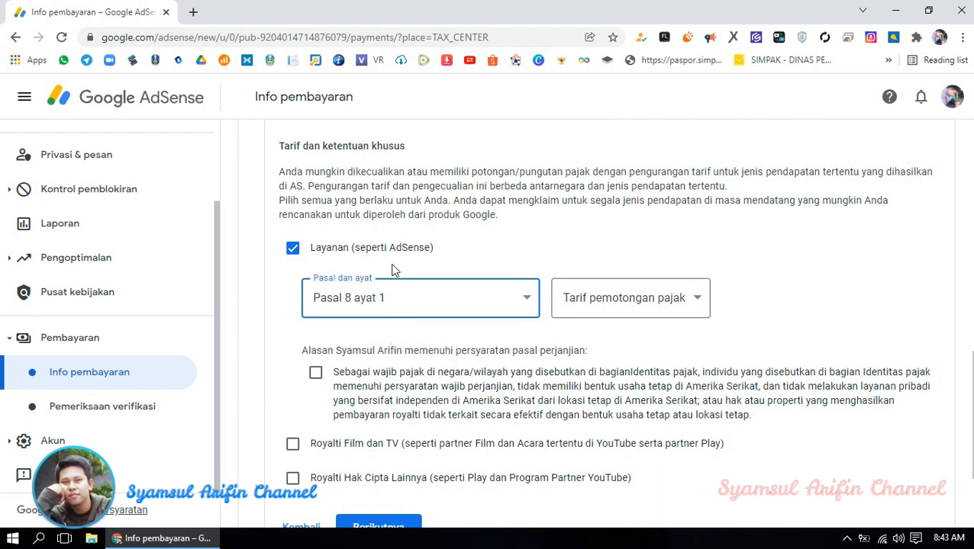
left_click(607, 303)
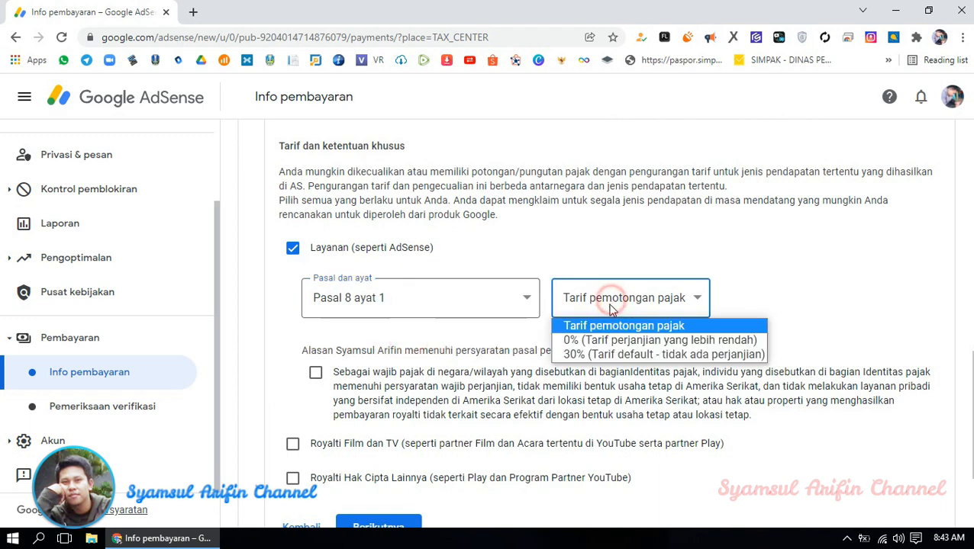
left_click(616, 339)
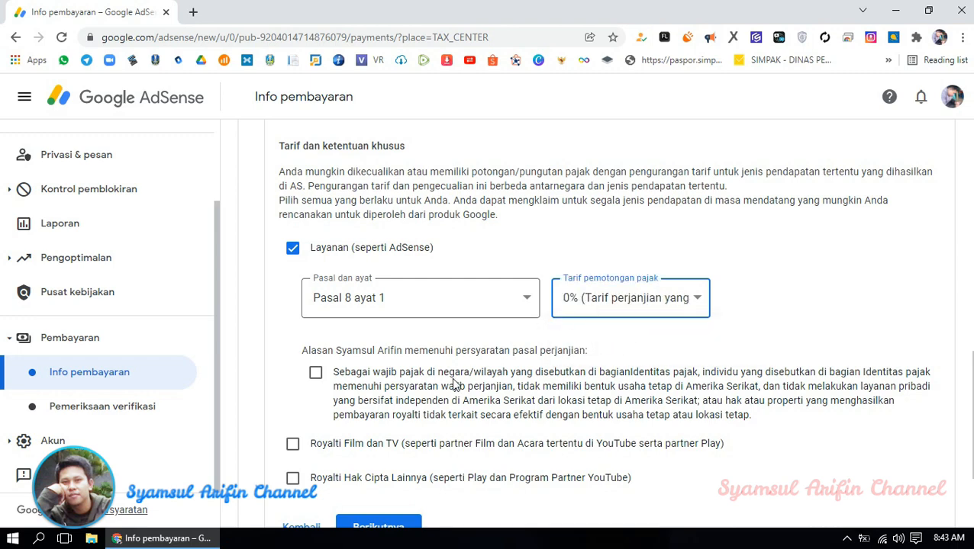
scroll(499, 335, "down", 2)
left_click(314, 228)
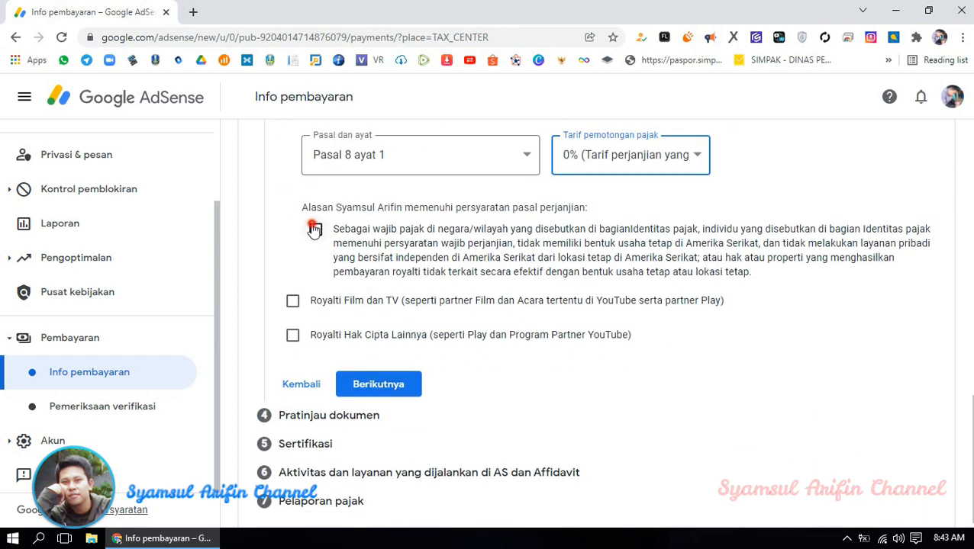
- Claim 10% for Royalti Film dan TV under Pasal 13 ayat 2 and confirm eligibility
left_click(293, 302)
scroll(489, 332, "down", 1)
left_click(467, 279)
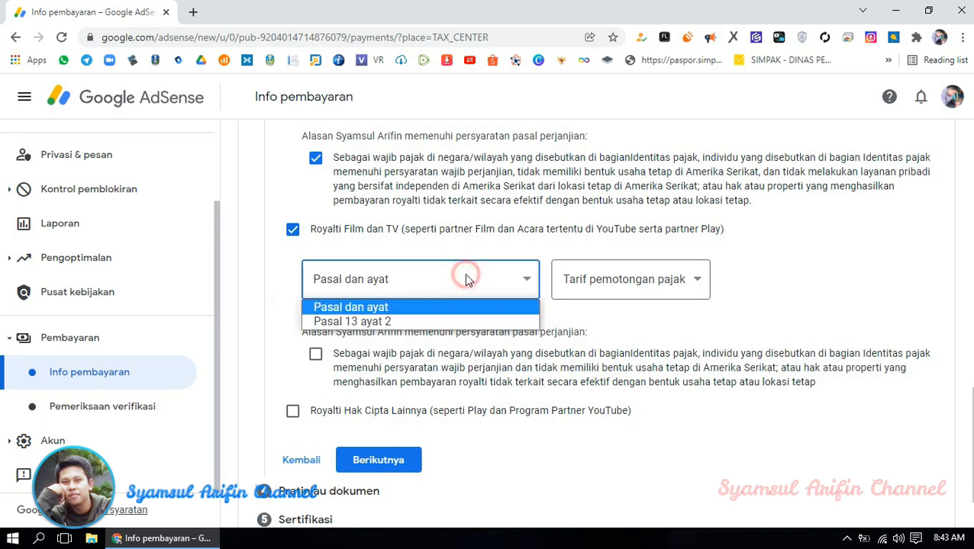
left_click(419, 321)
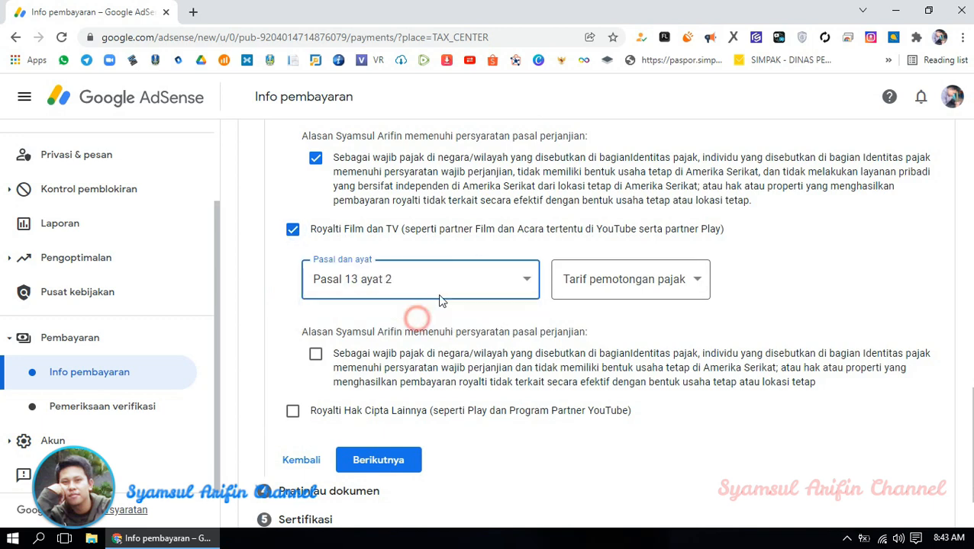
left_click(626, 280)
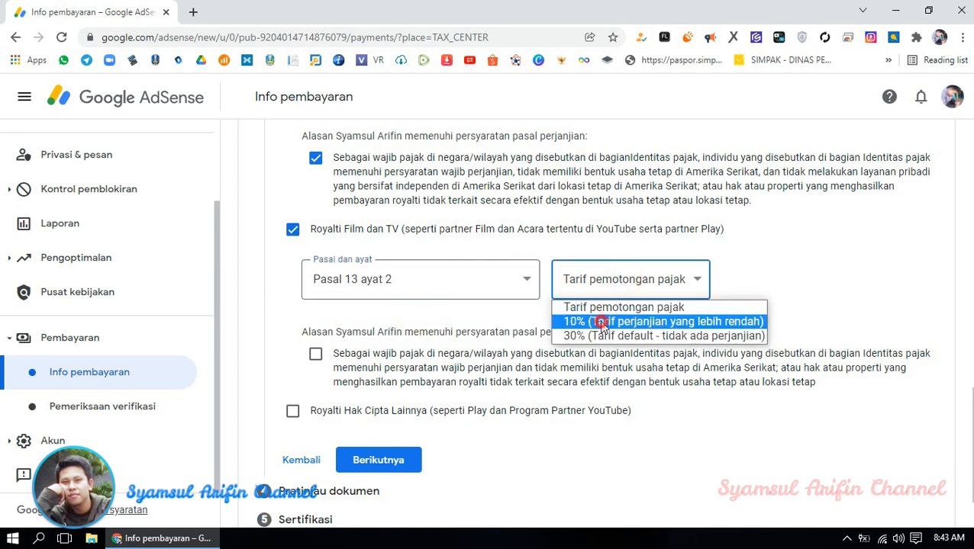
left_click(600, 321)
left_click(316, 355)
- Claim 10% for Royalti Hak Cipta Lainnya under Pasal 13 ayat 2 and confirm eligibility
scroll(418, 328, "down", 1)
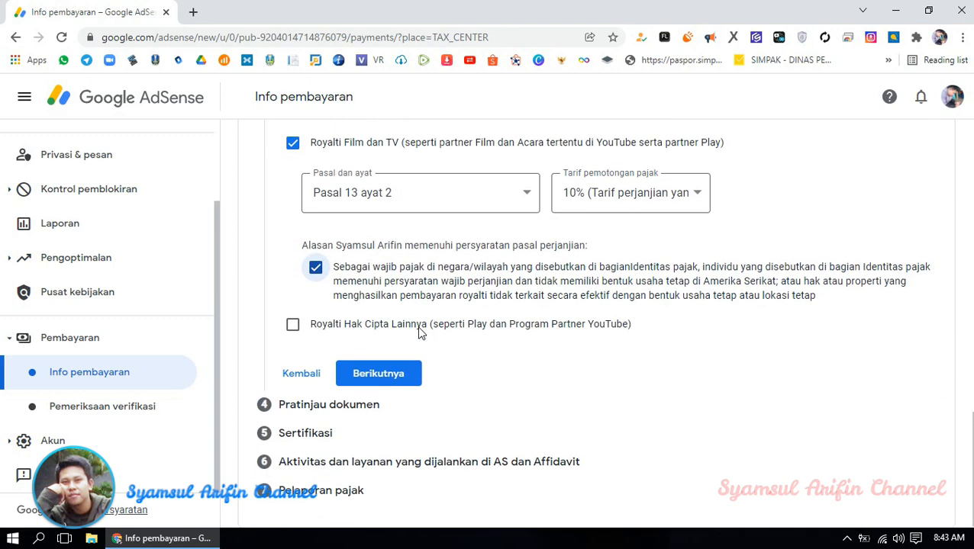
left_click(292, 324)
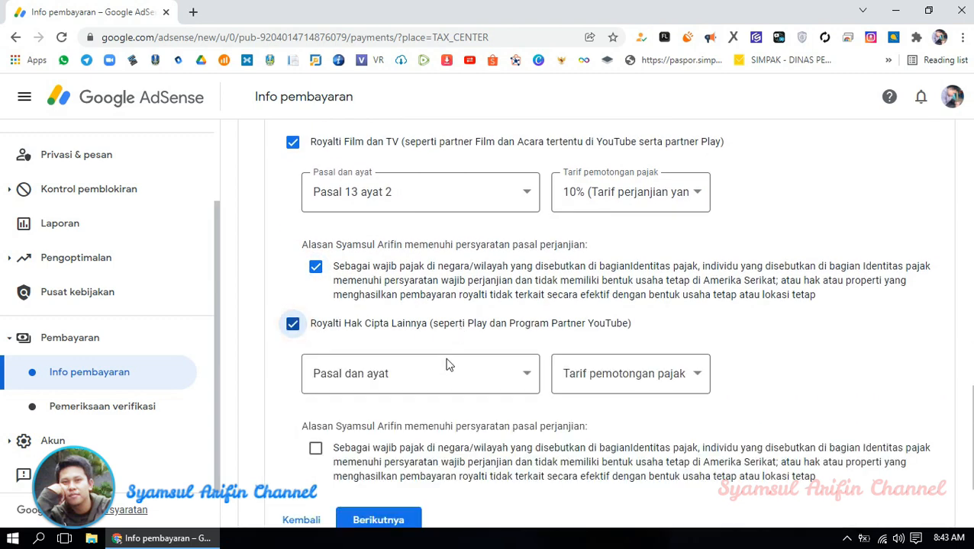
left_click(447, 373)
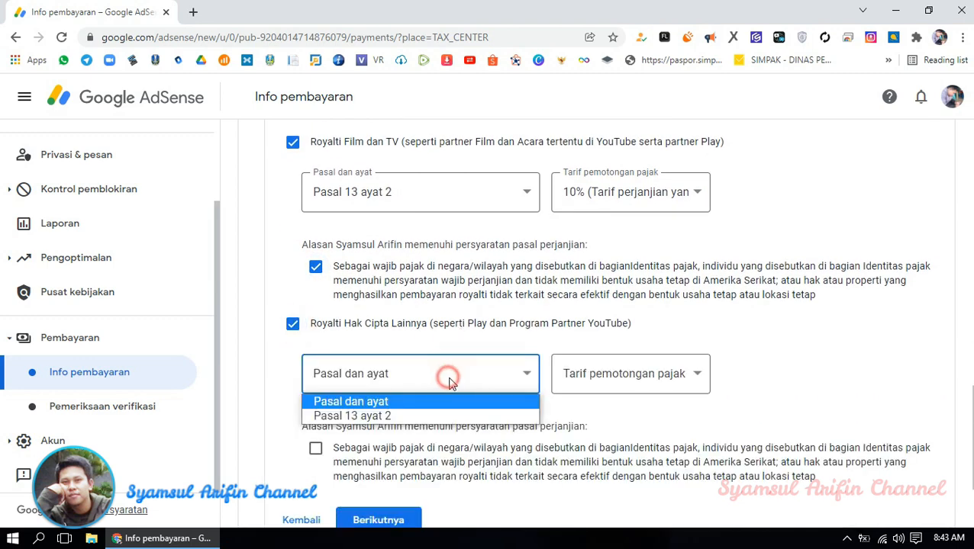
left_click(398, 416)
left_click(616, 373)
left_click(631, 418)
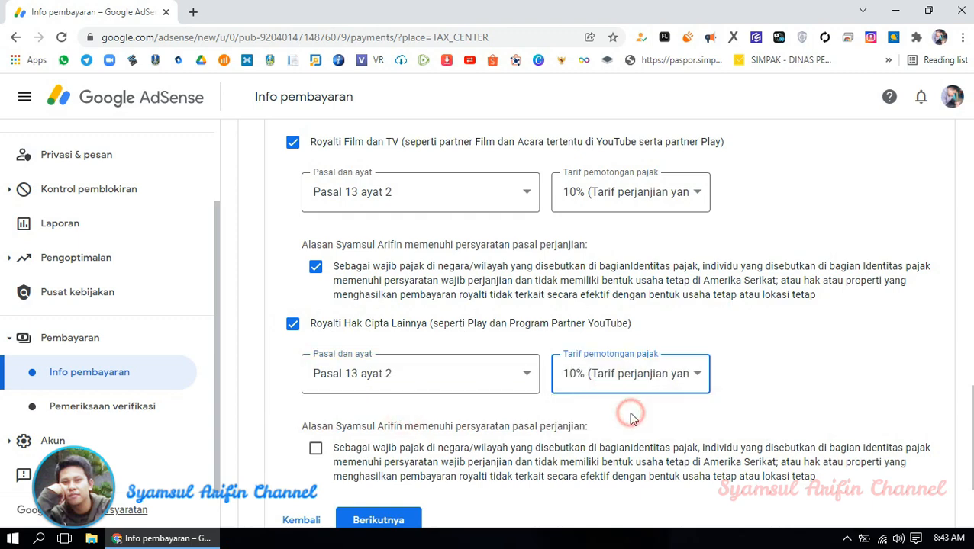
scroll(770, 379, "down", 2)
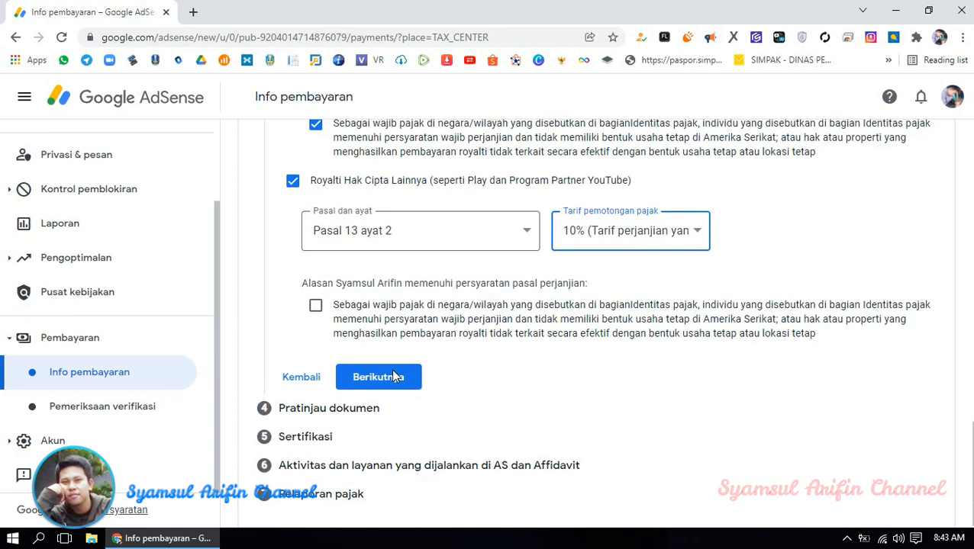
left_click(315, 305)
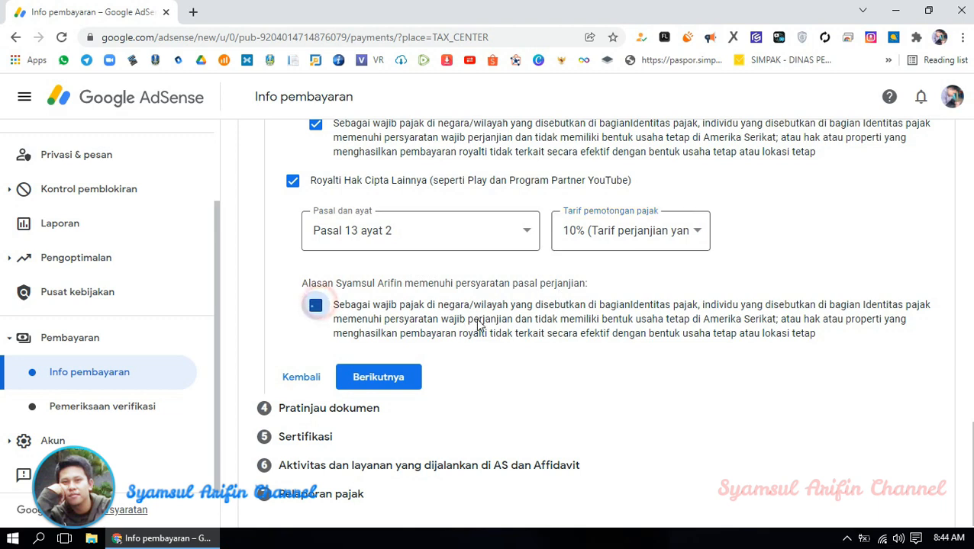
- Submit the treaty claims and scroll the summary down to the Pratinjau dokumen PDF list
left_click(393, 378)
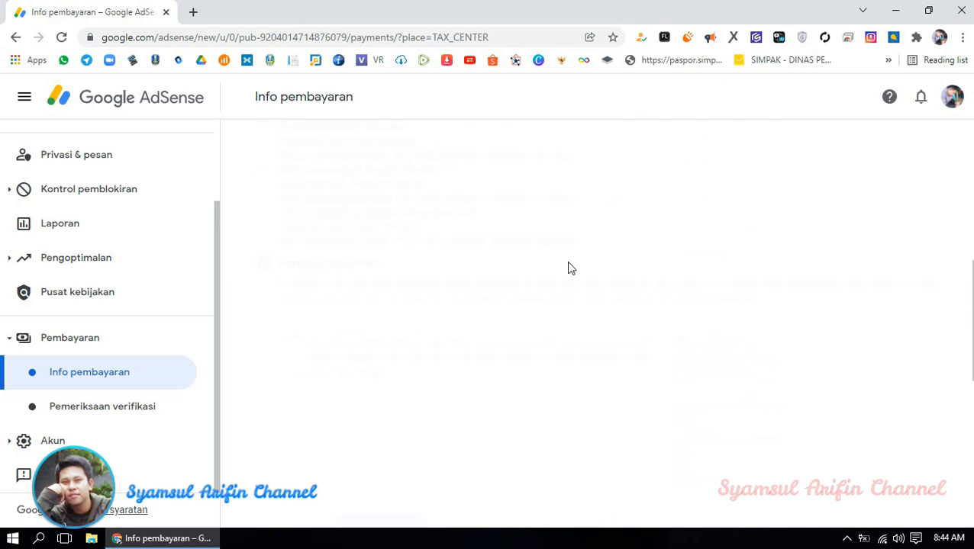
scroll(569, 262, "up", 7)
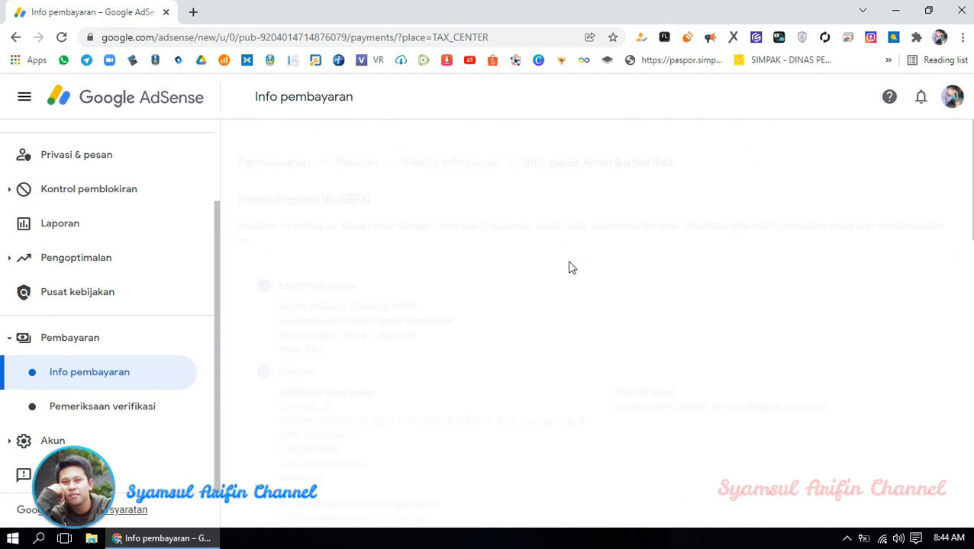
scroll(569, 262, "down", 4)
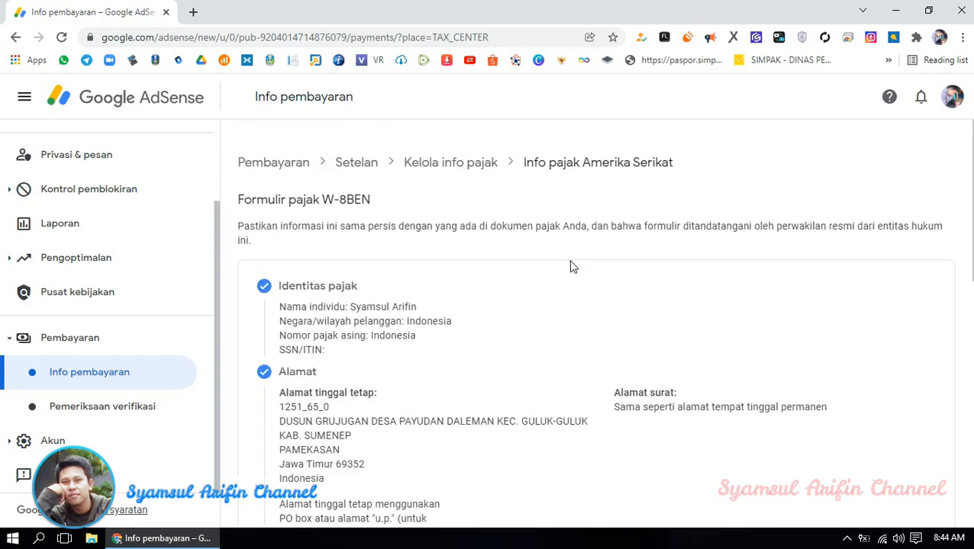
scroll(568, 271, "down", 5)
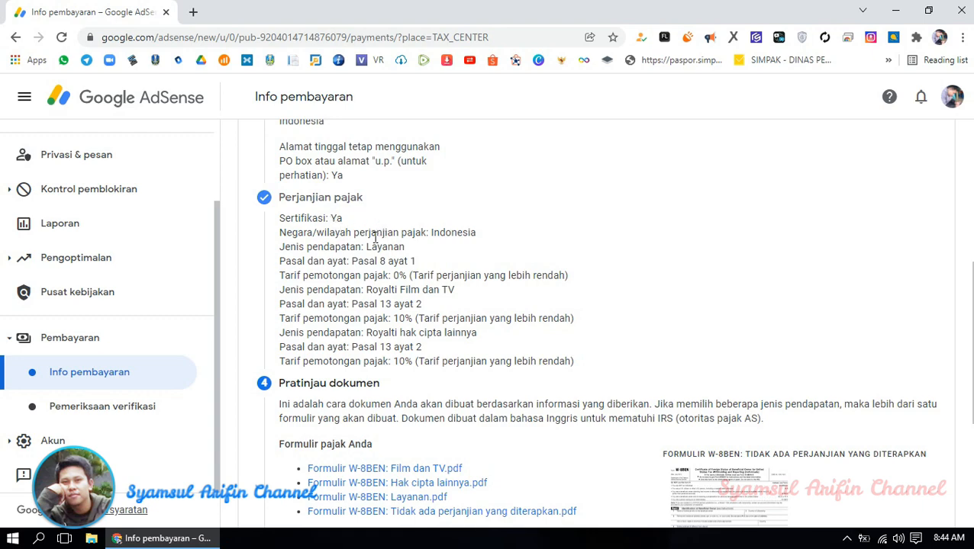
scroll(374, 238, "down", 2)
scroll(527, 289, "down", 2)
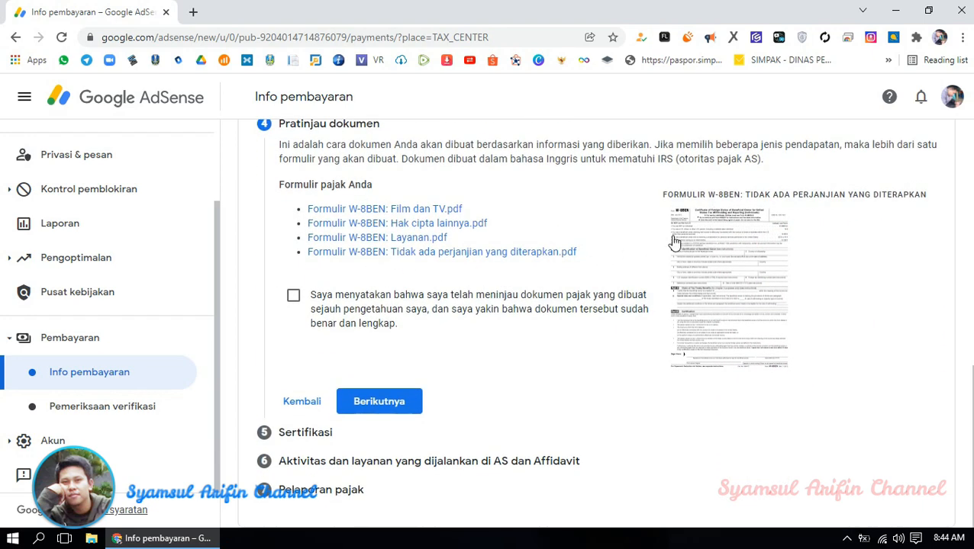
scroll(330, 230, "up", 1)
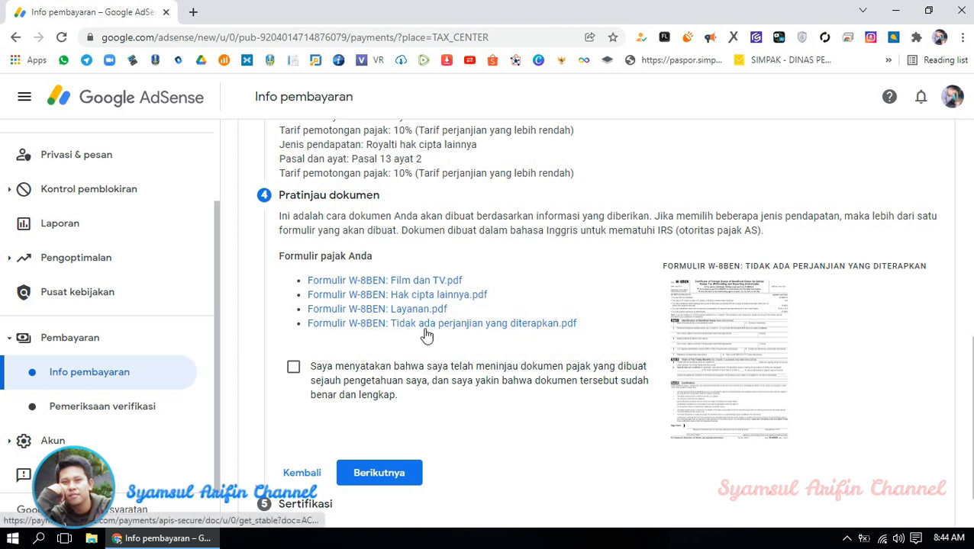
- Open the Film dan TV W-8BEN PDF in a new tab, scroll through it, and return
left_click(406, 282)
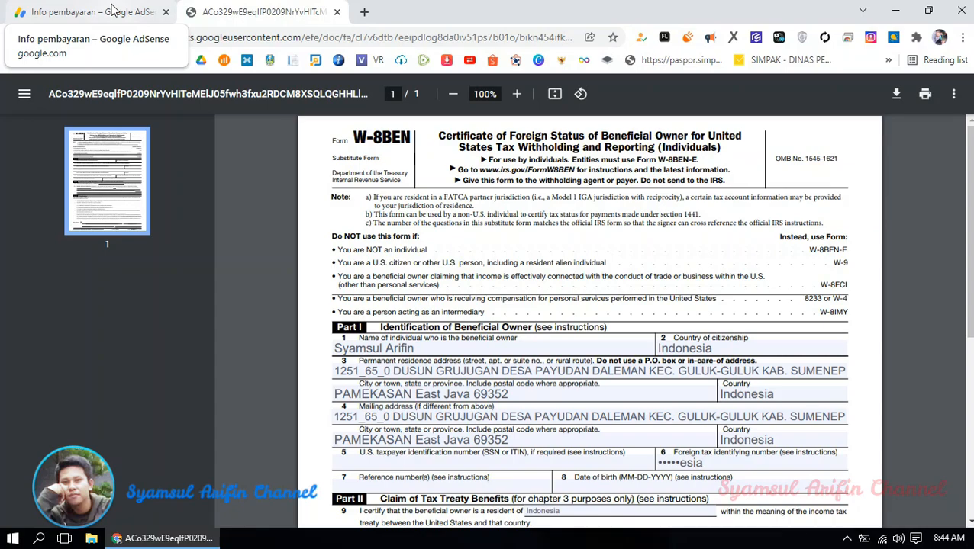
scroll(526, 340, "down", 5)
scroll(509, 345, "up", 5)
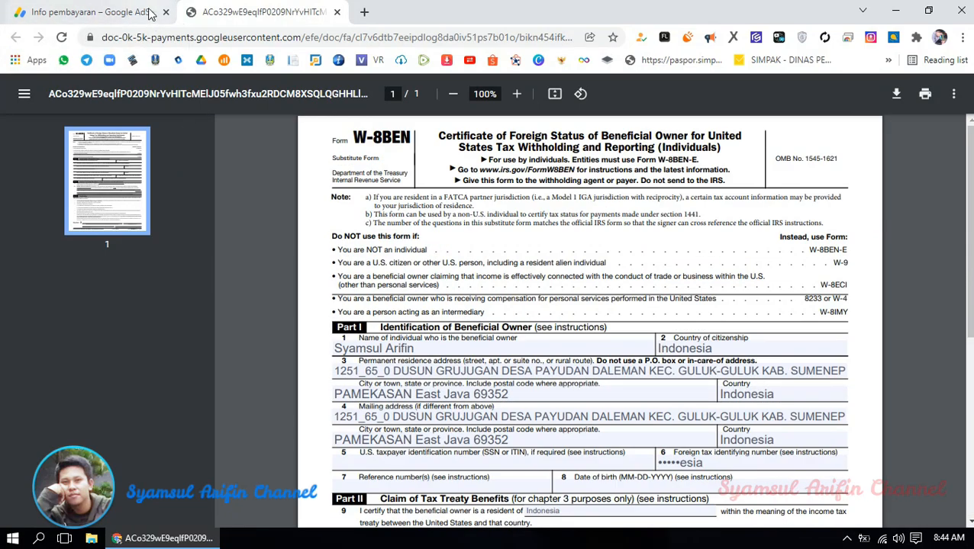
left_click(151, 13)
- Open the Hak cipta lainnya and Layanan W-8BEN PDFs in their own tabs
left_click(385, 296)
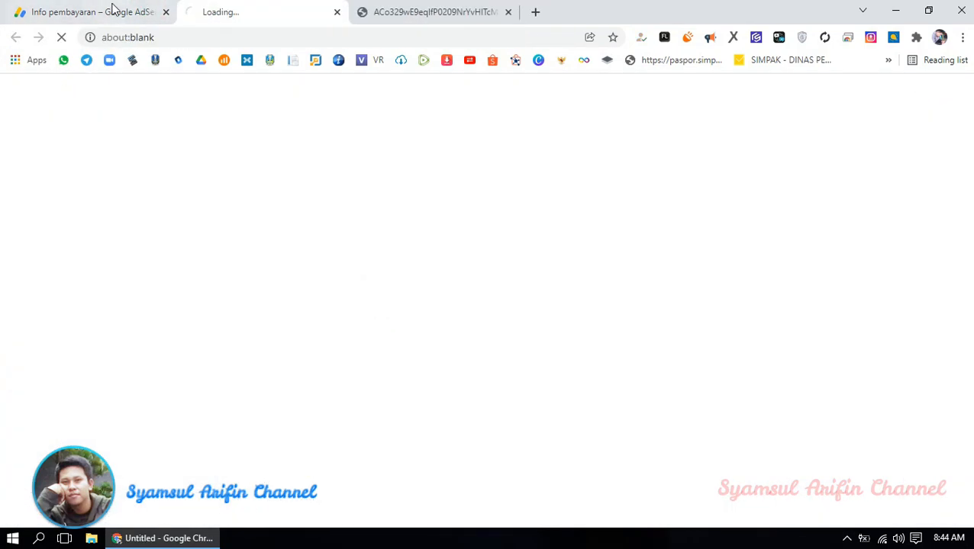
left_click(113, 9)
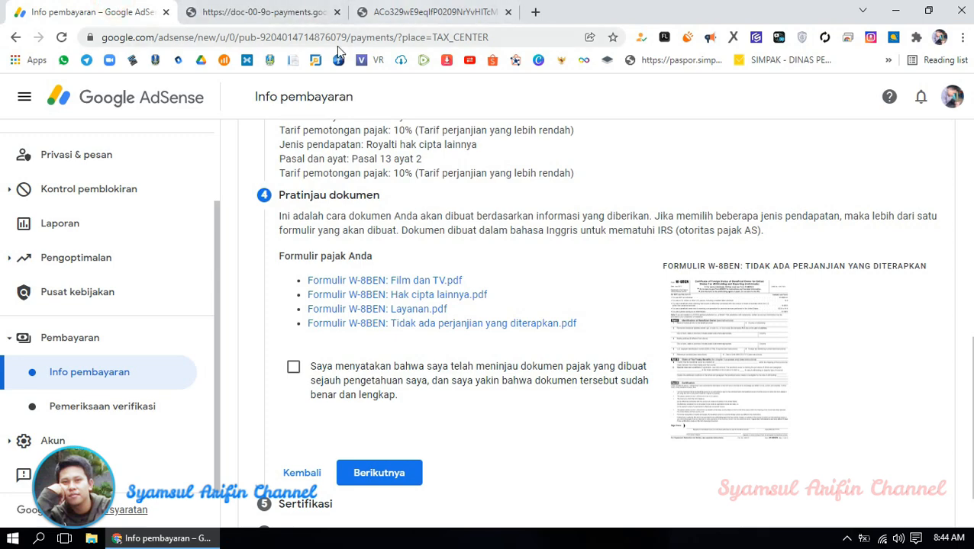
left_click(435, 310)
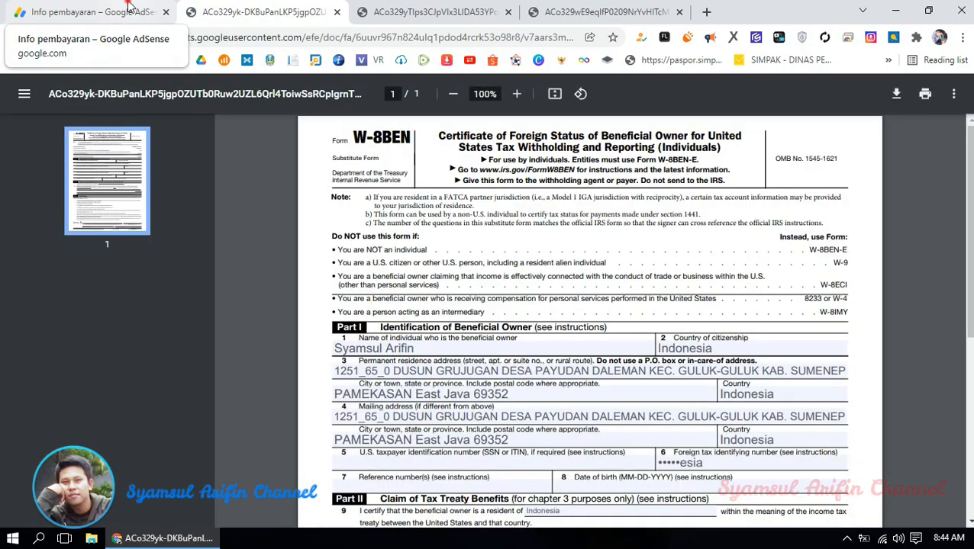
left_click(127, 8)
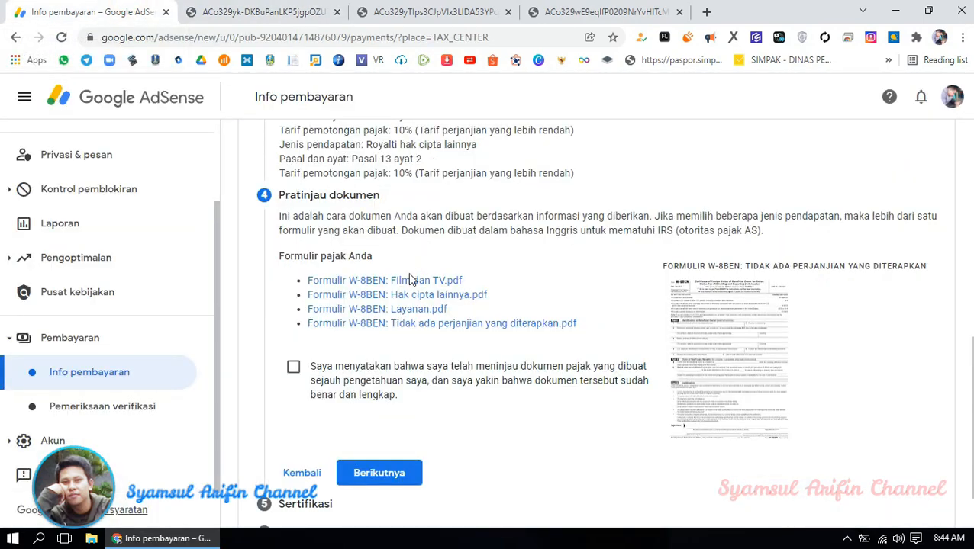
- Open the Tidak ada perjanjian W-8BEN PDF, check the opened PDFs, and return to Info pembayaran
left_click(432, 327)
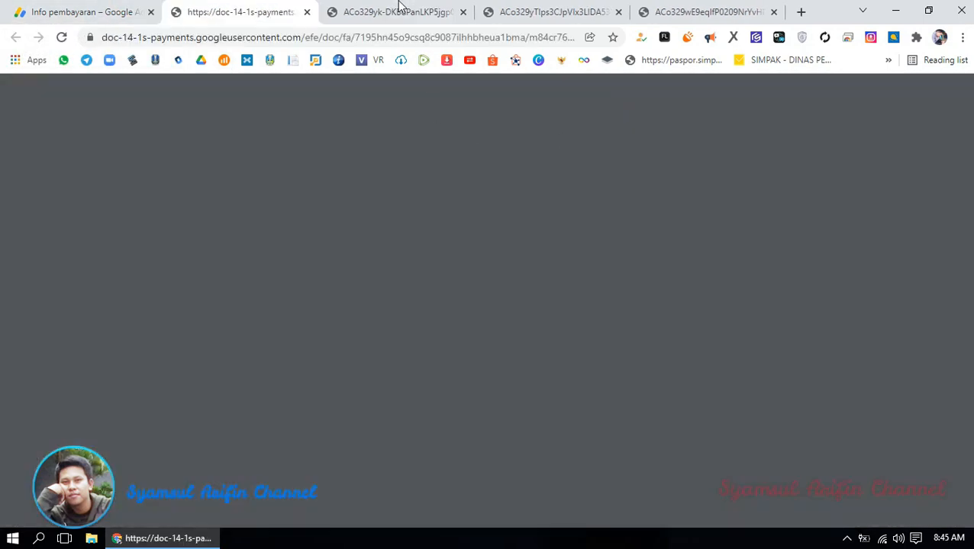
left_click(397, 11)
scroll(482, 248, "down", 1)
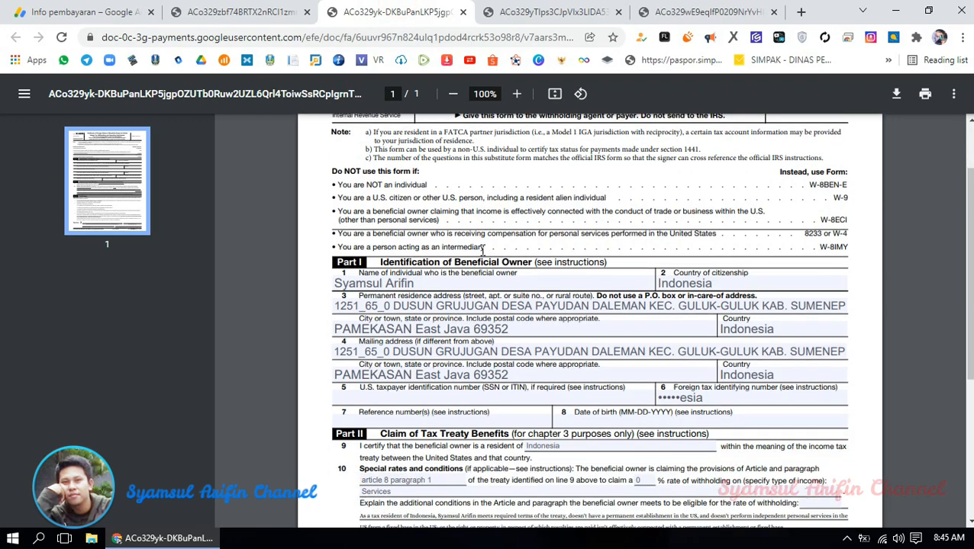
scroll(482, 248, "down", 1)
scroll(534, 302, "up", 3)
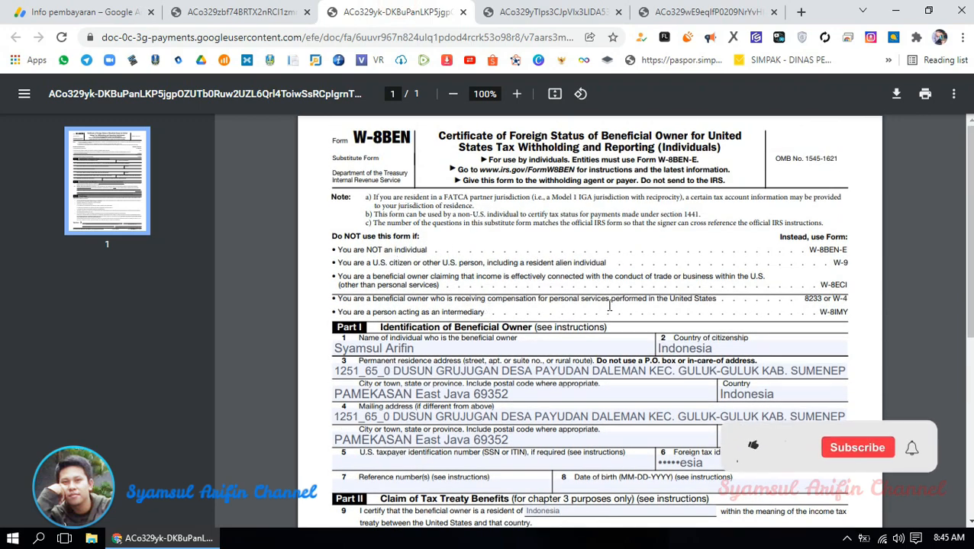
scroll(431, 320, "down", 5)
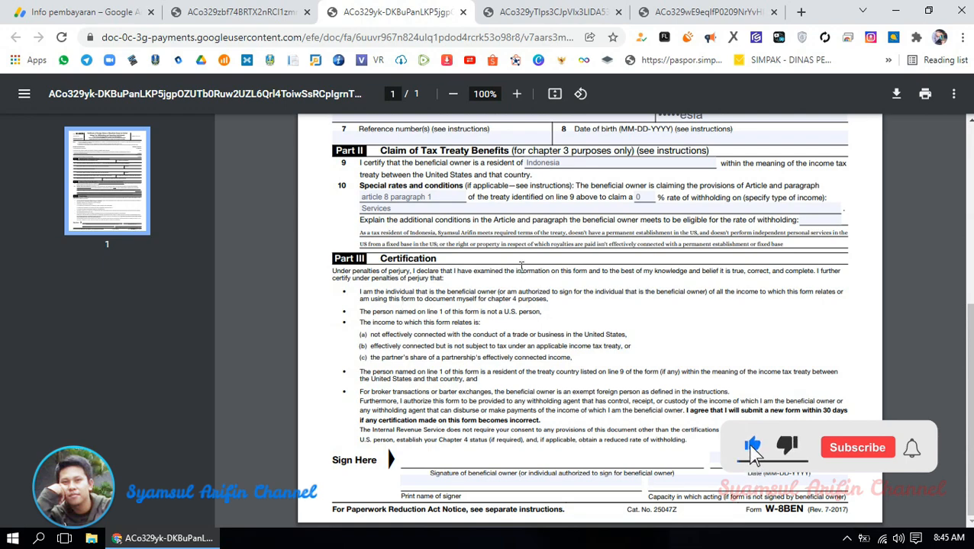
scroll(414, 322, "up", 3)
left_click(236, 12)
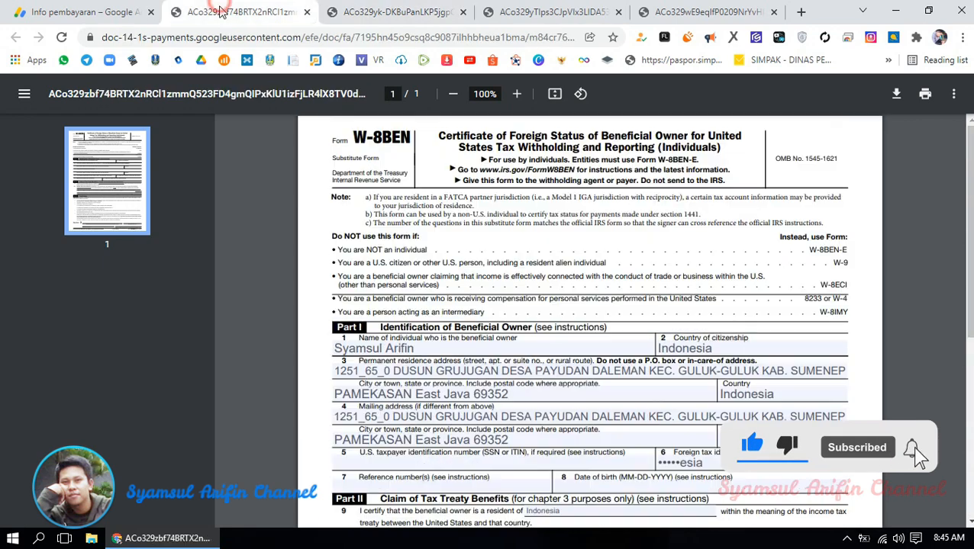
left_click(99, 7)
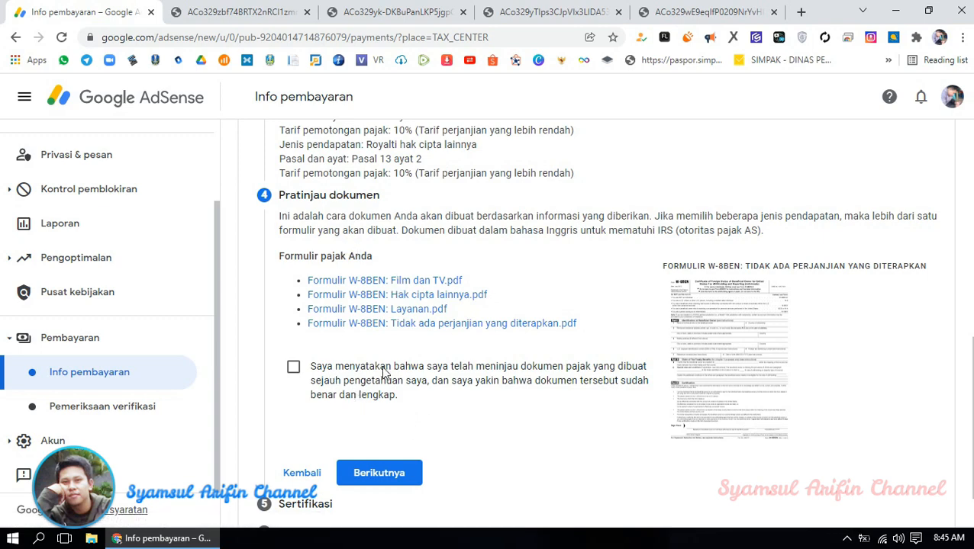
- Tick the declaration that the four W-8BEN PDFs were reviewed, then proceed to Sertifikasi
scroll(385, 360, "down", 1)
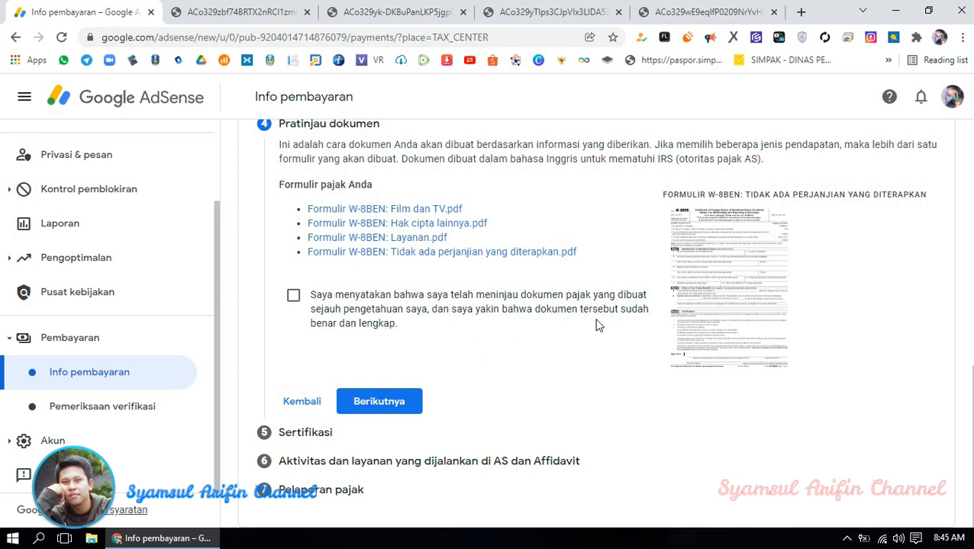
left_click(295, 297)
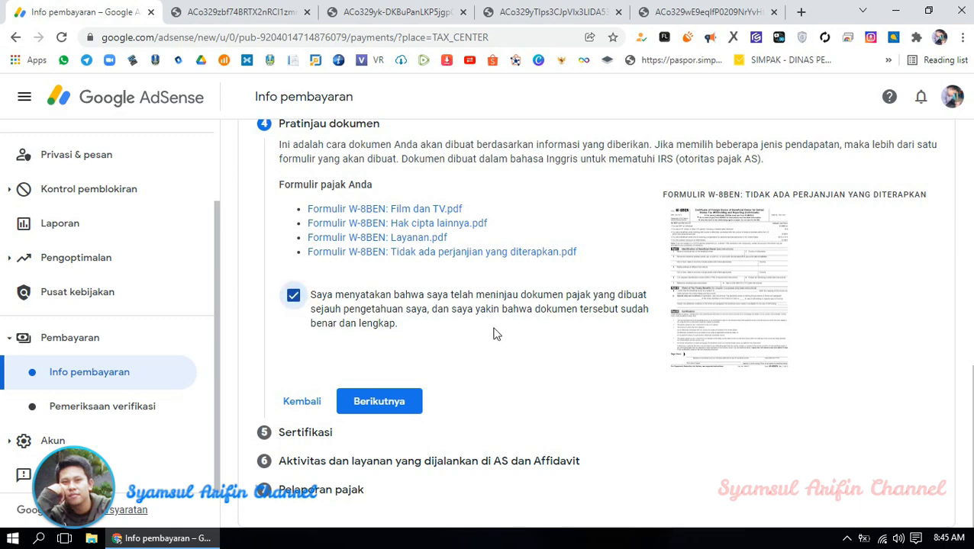
left_click(387, 402)
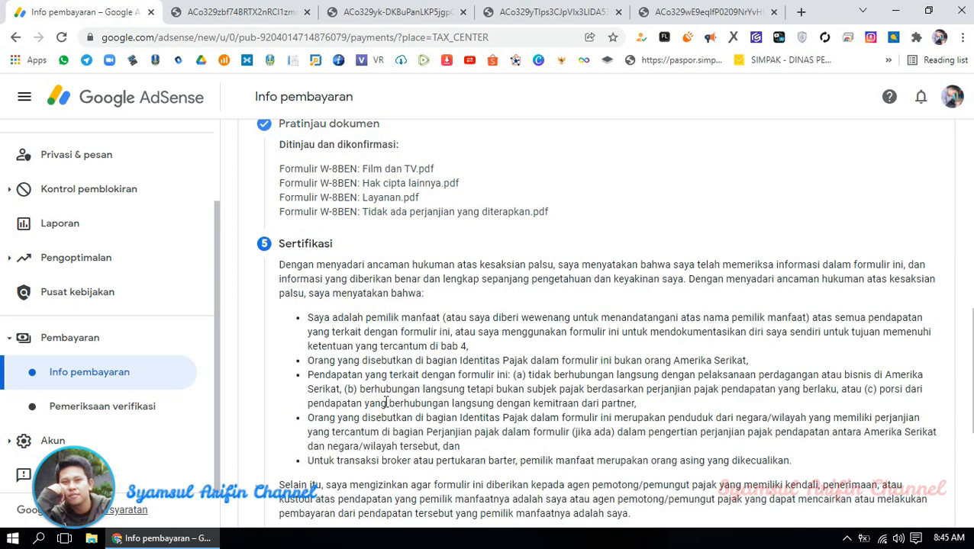
- Sign Nama lengkap resmi with your full legal name, choose 'Ya, saya adalah orang…', and submit
scroll(391, 401, "down", 4)
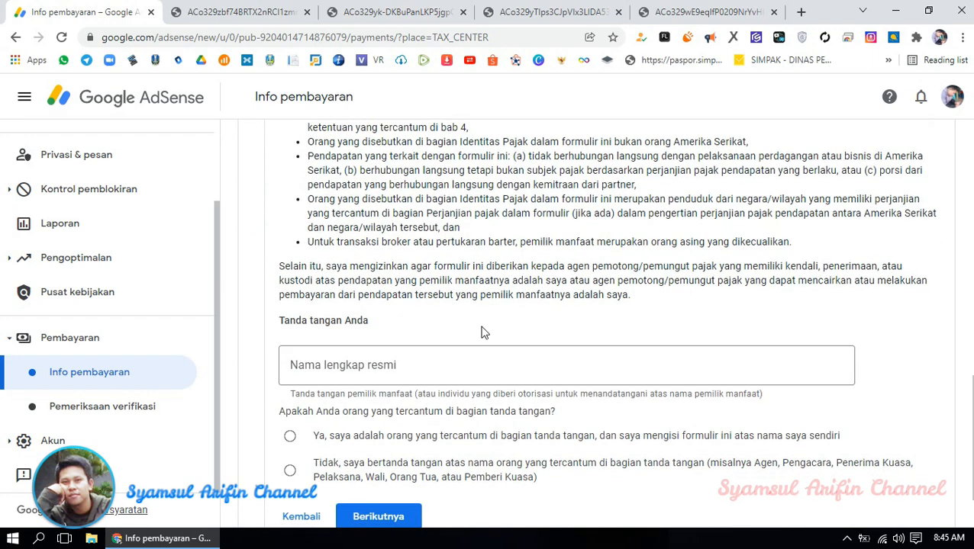
left_click(389, 300)
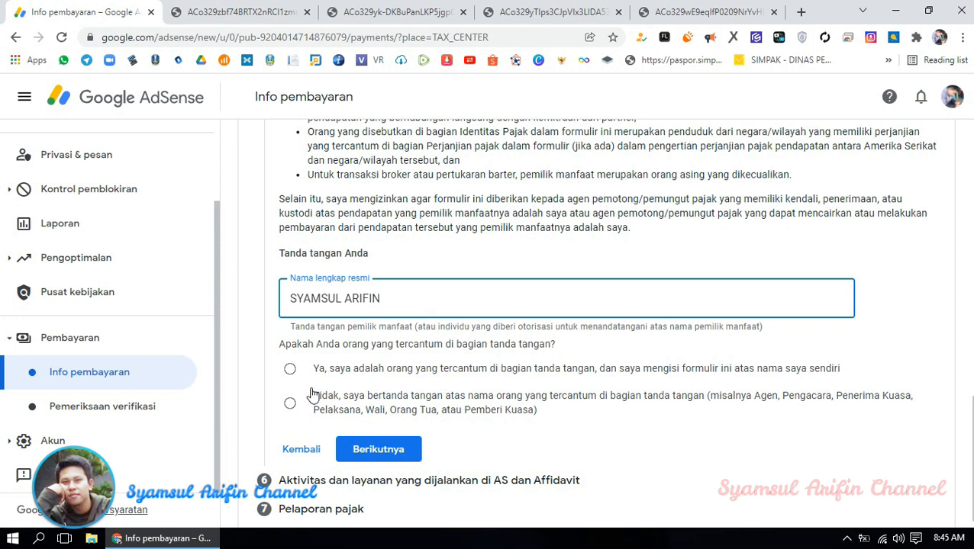
left_click(291, 370)
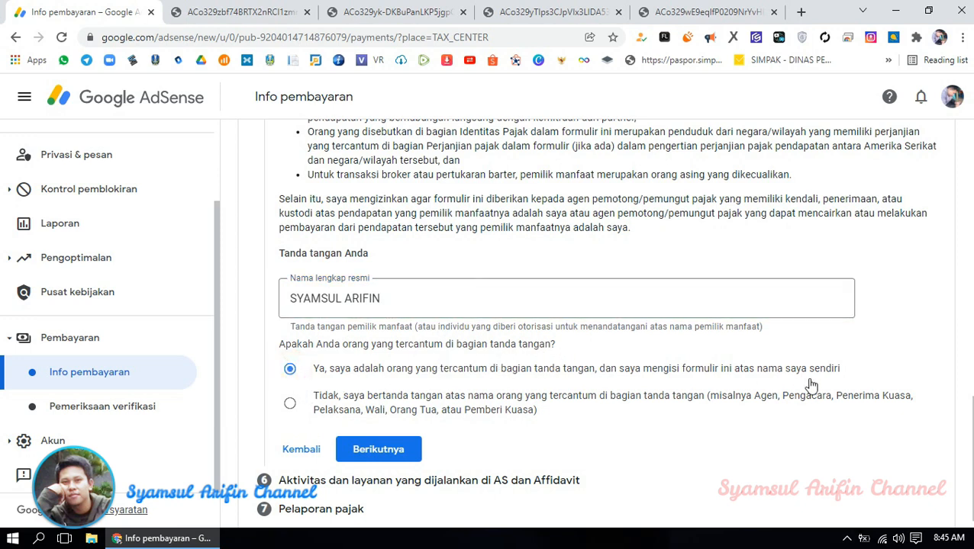
scroll(545, 380, "down", 1)
left_click(384, 436)
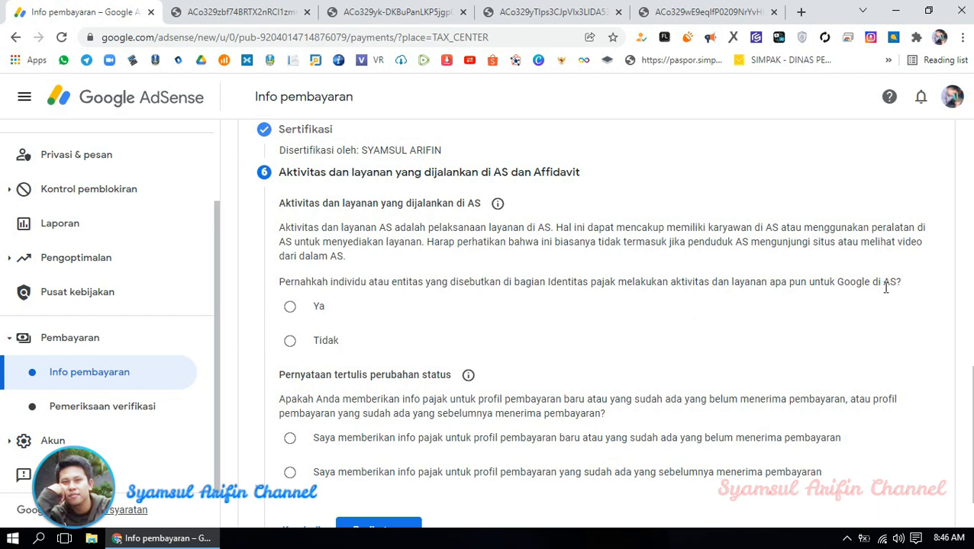
- Select Tidak under Aktivitas dan layanan yang dijalankan di AS
left_click(292, 342)
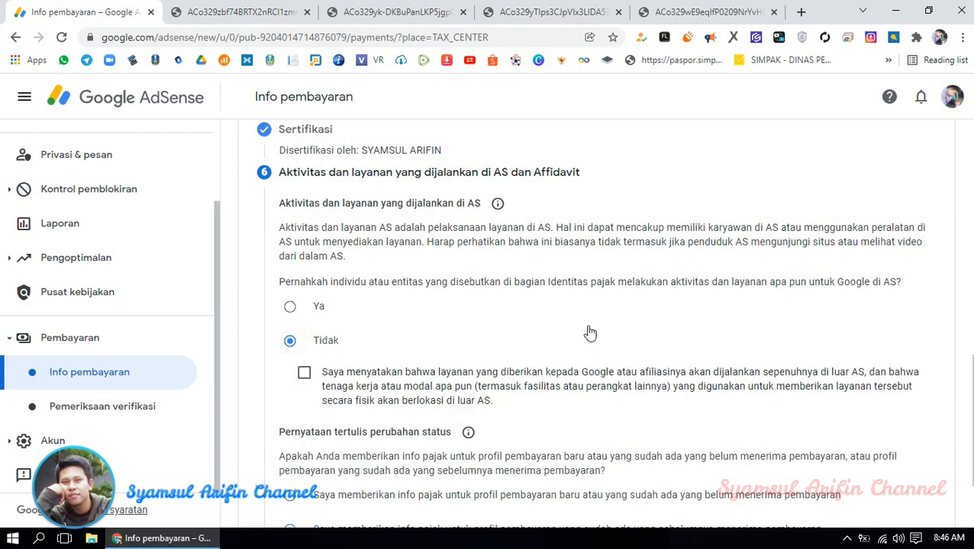